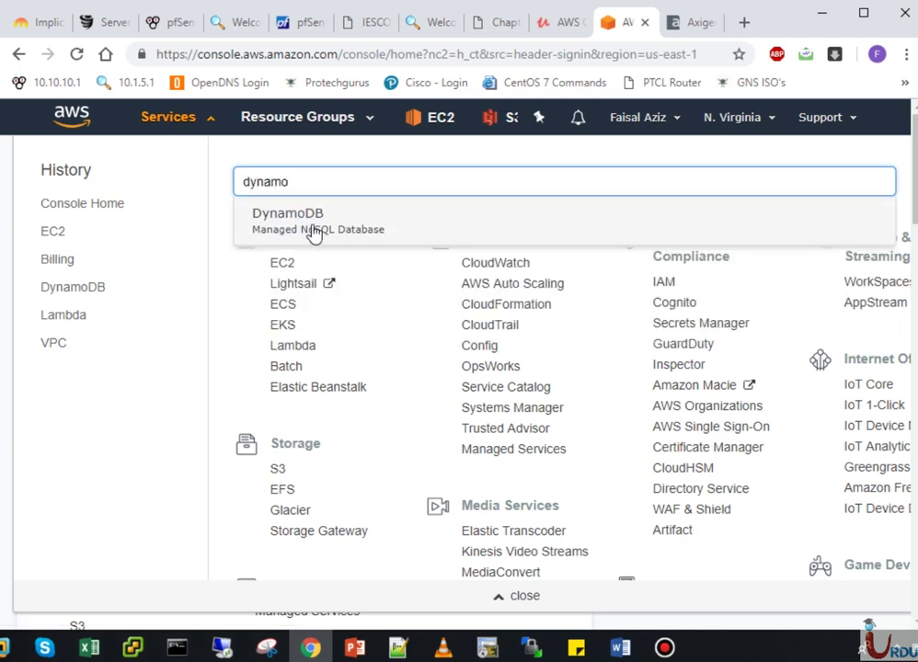
- Open the DynamoDB service and scroll down its getting-started introduction page
left_click(339, 238)
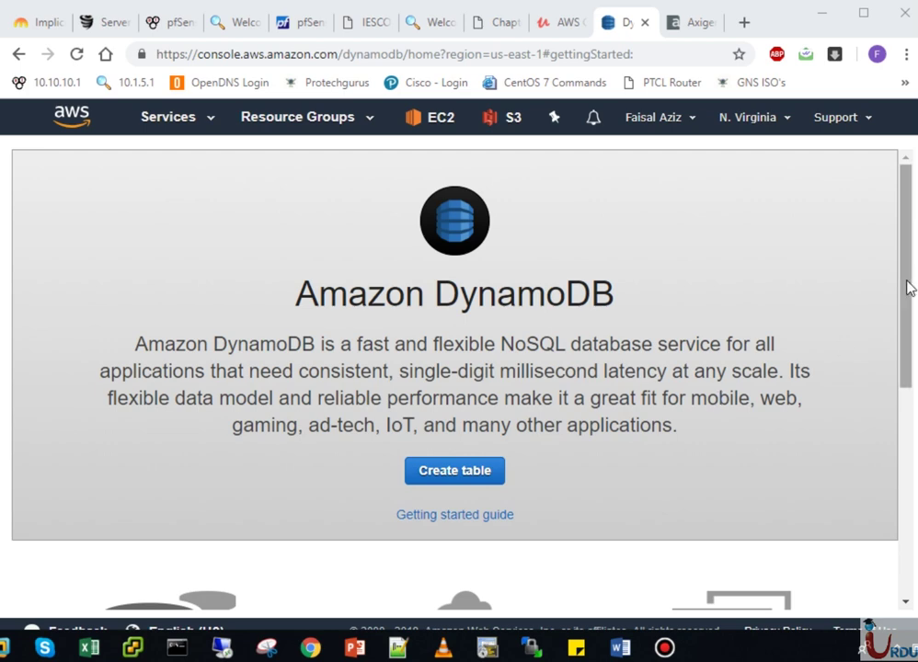
left_click_drag(910, 292, 899, 342)
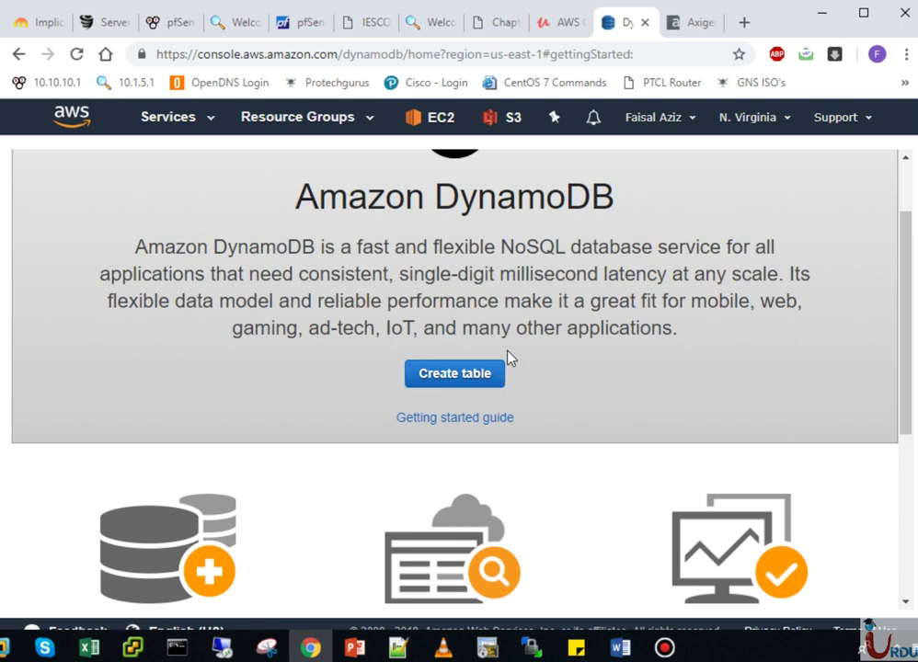
- Start a new table and name it UITATAble
left_click(467, 376)
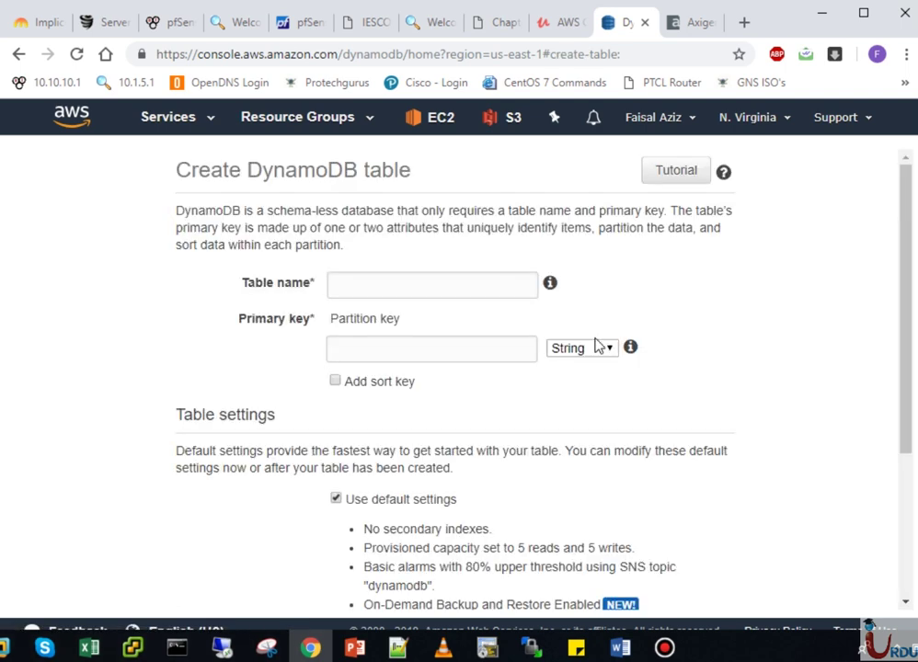
left_click(465, 287)
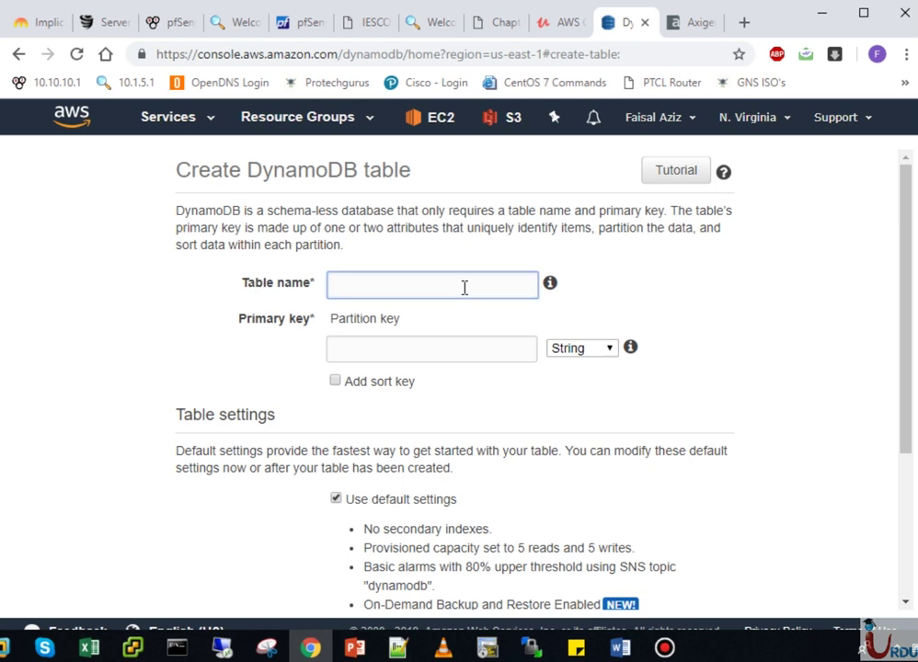
type("UITA TAble")
left_click(469, 353)
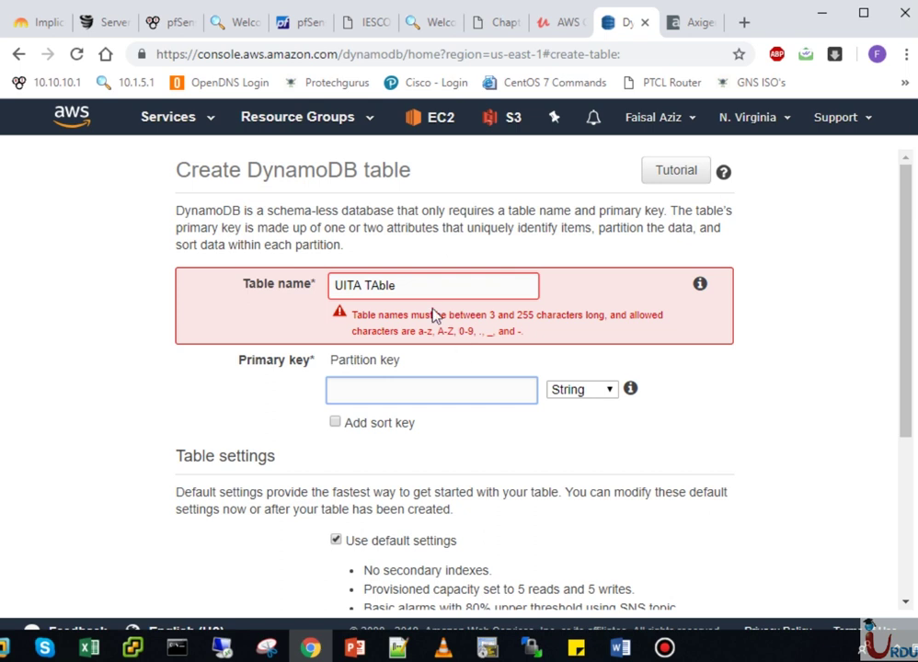
left_click(369, 285)
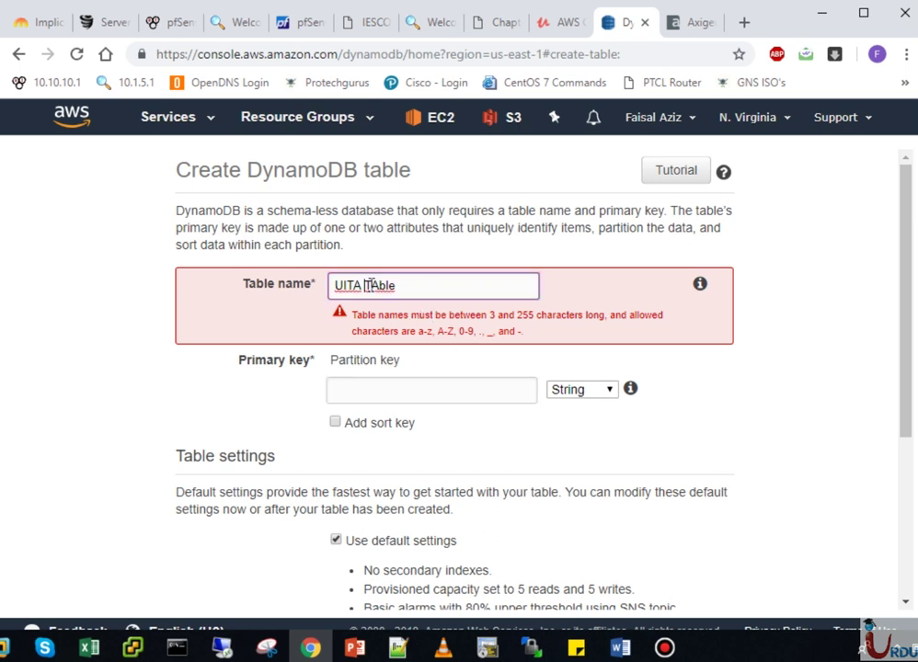
key("BackSpace")
- Set the partition key to StudentID of type String and review the remaining settings
left_click(394, 382)
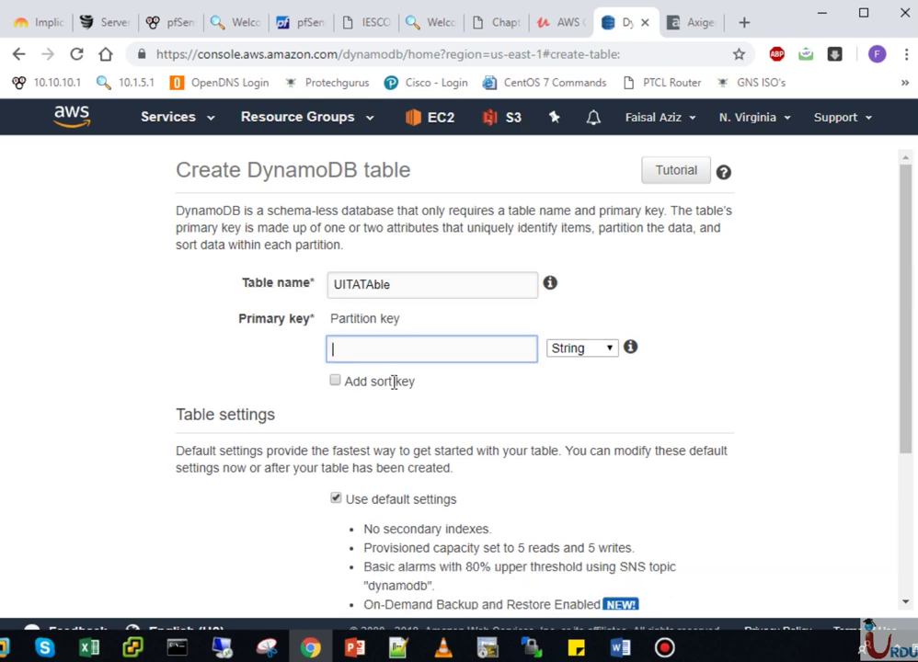
type("Student")
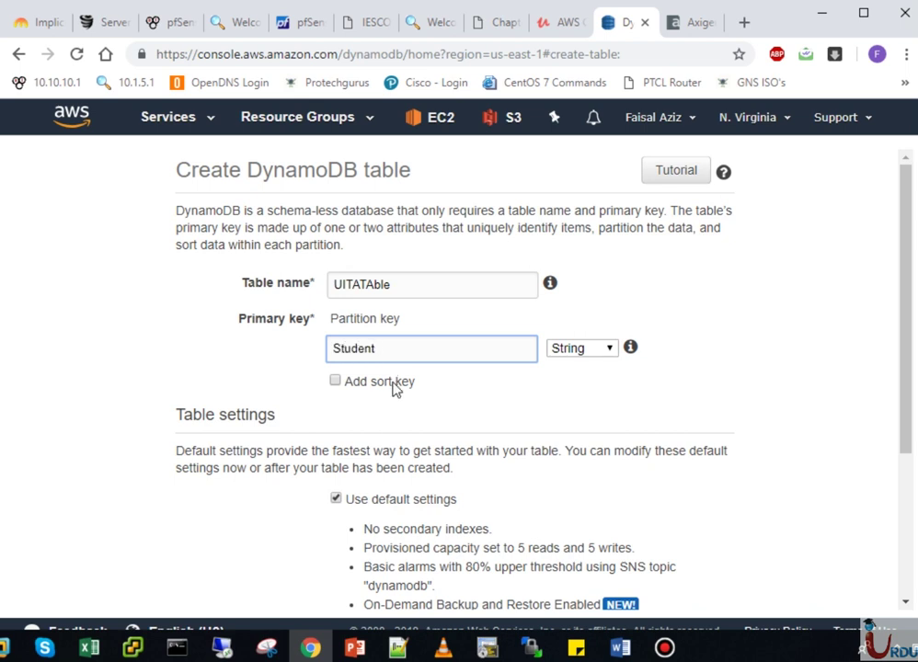
type("sID")
left_click(608, 350)
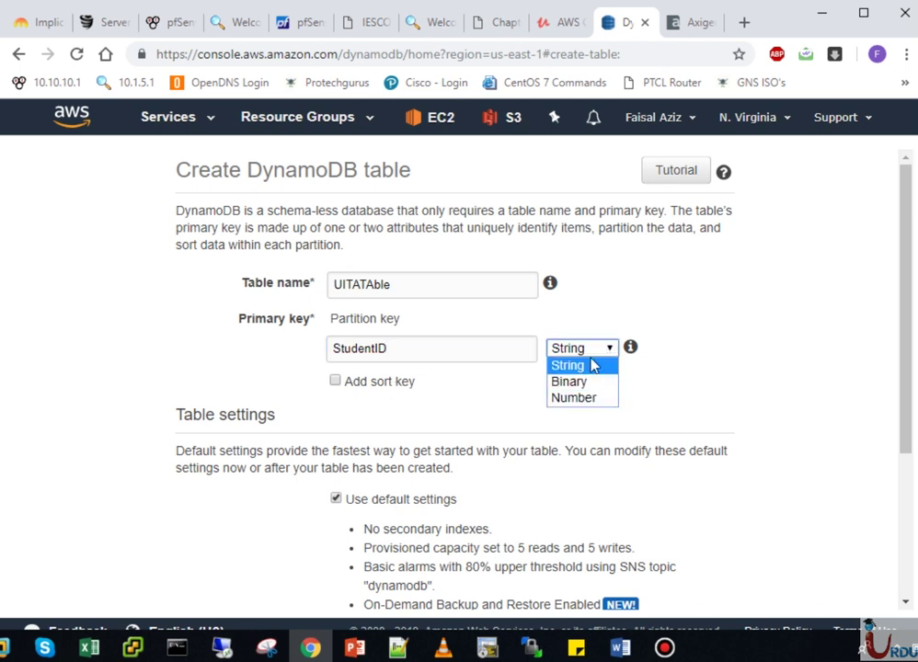
left_click(594, 363)
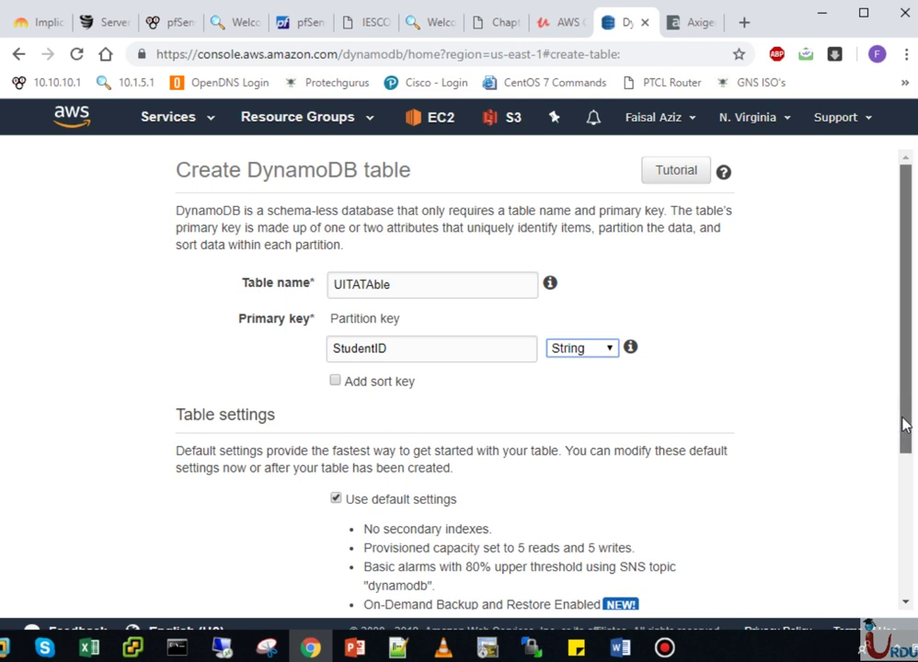
left_click_drag(903, 412, 903, 510)
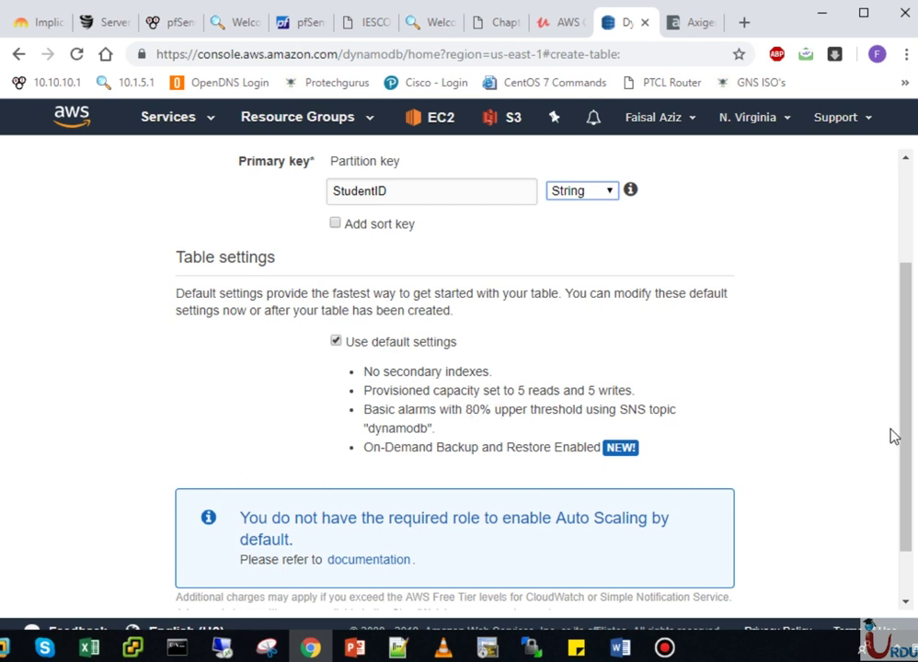
left_click_drag(904, 441, 904, 465)
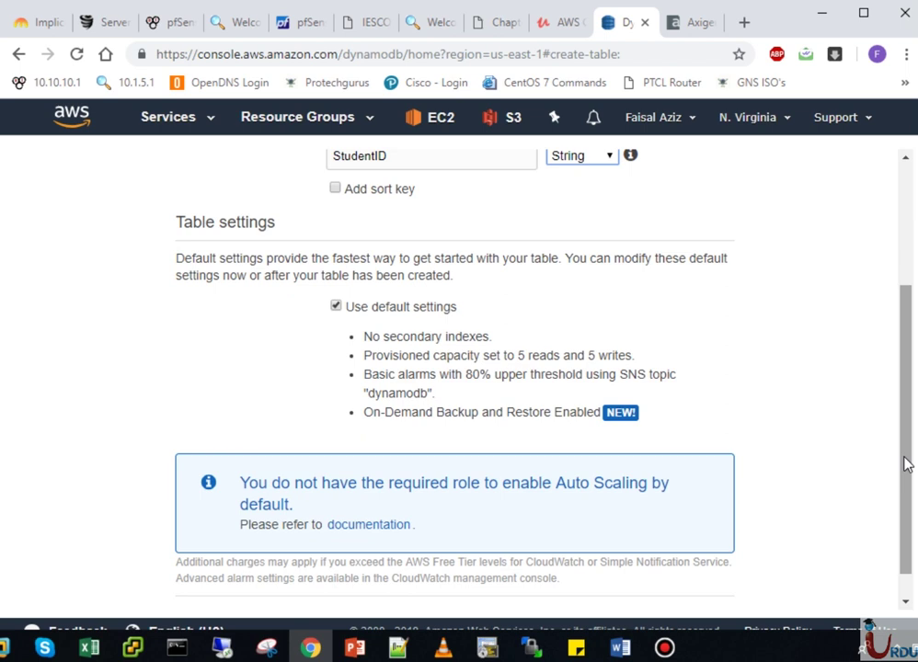
left_click_drag(908, 475, 908, 487)
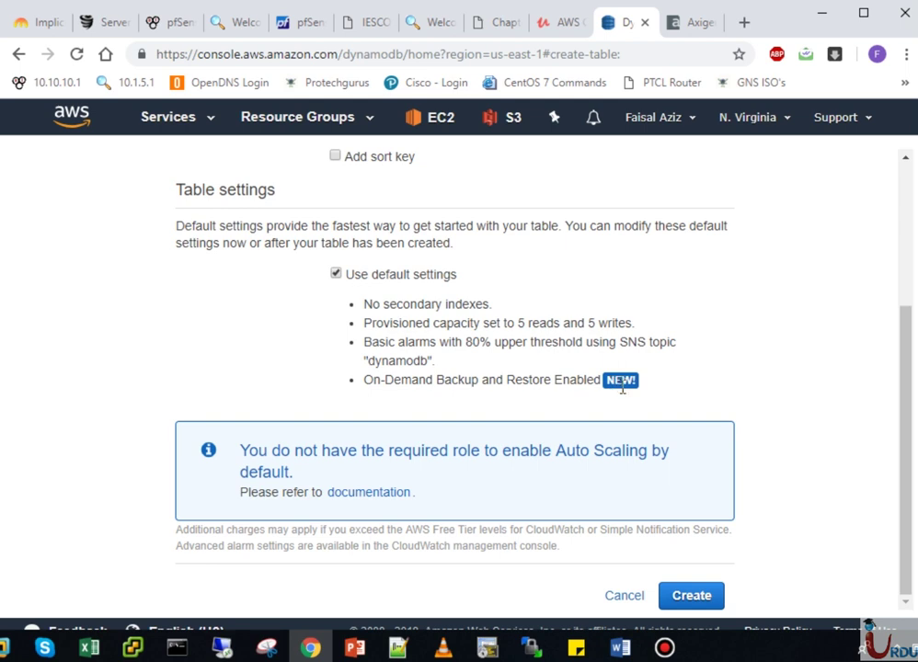
- Turn off default settings and auto scaling for read and write capacity
left_click(692, 596)
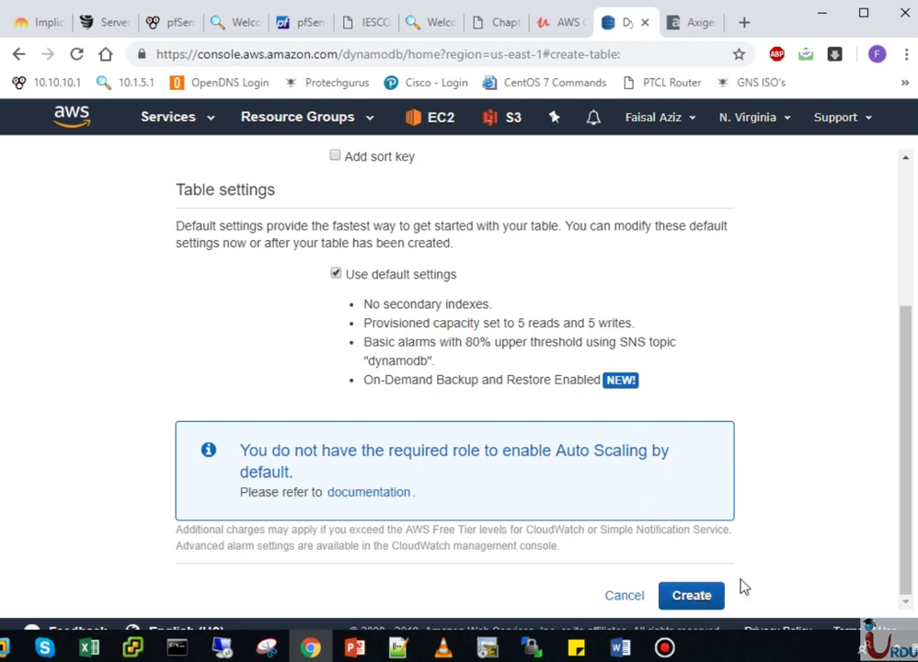
left_click(335, 274)
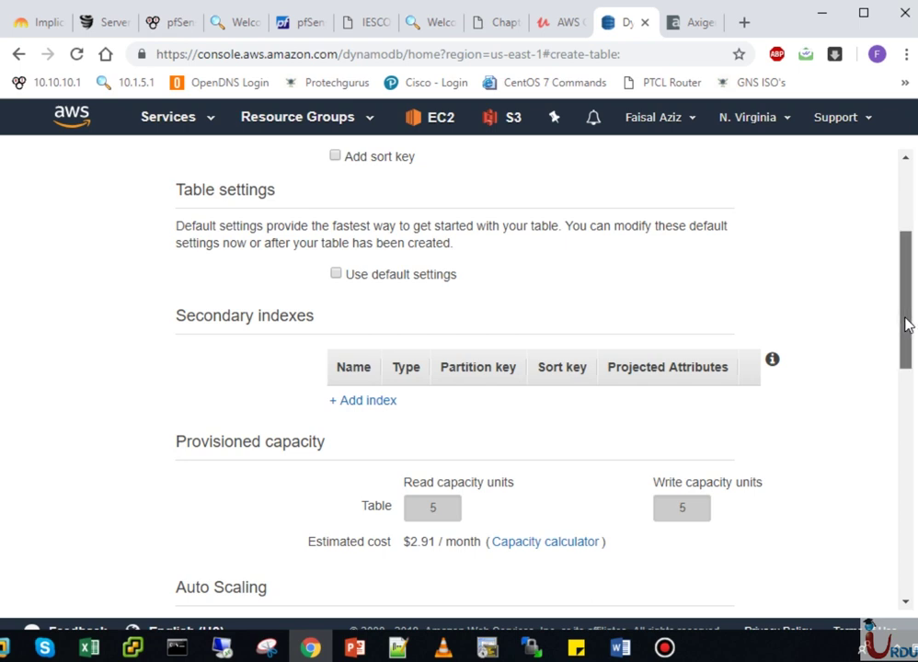
left_click_drag(906, 324, 907, 355)
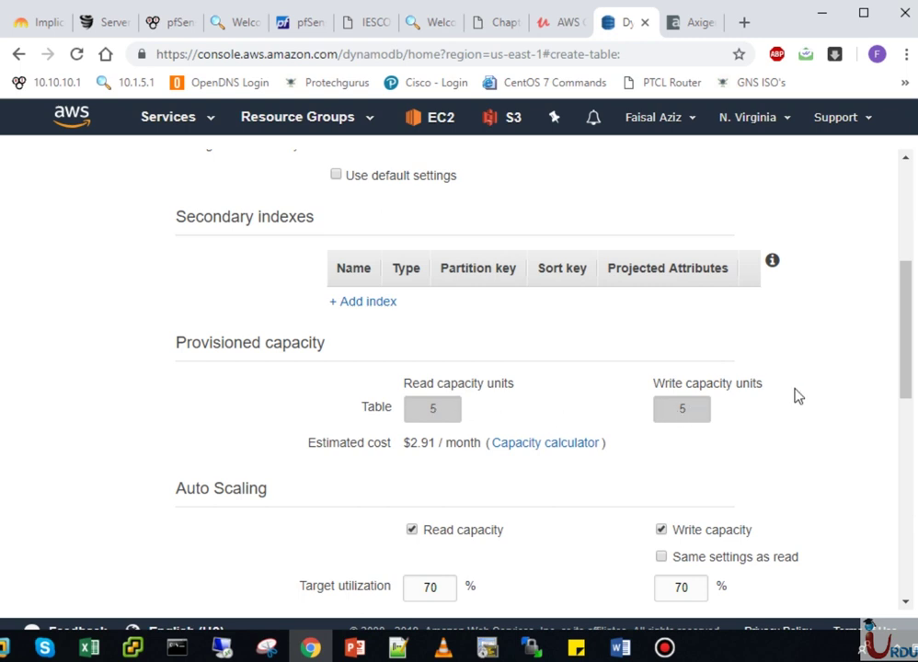
left_click_drag(909, 361, 901, 414)
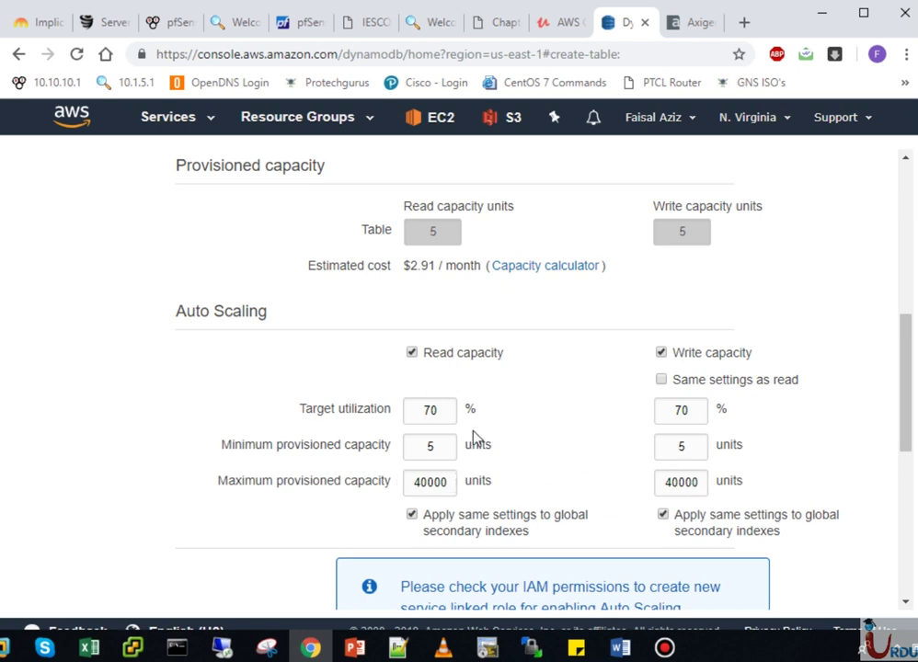
left_click(411, 353)
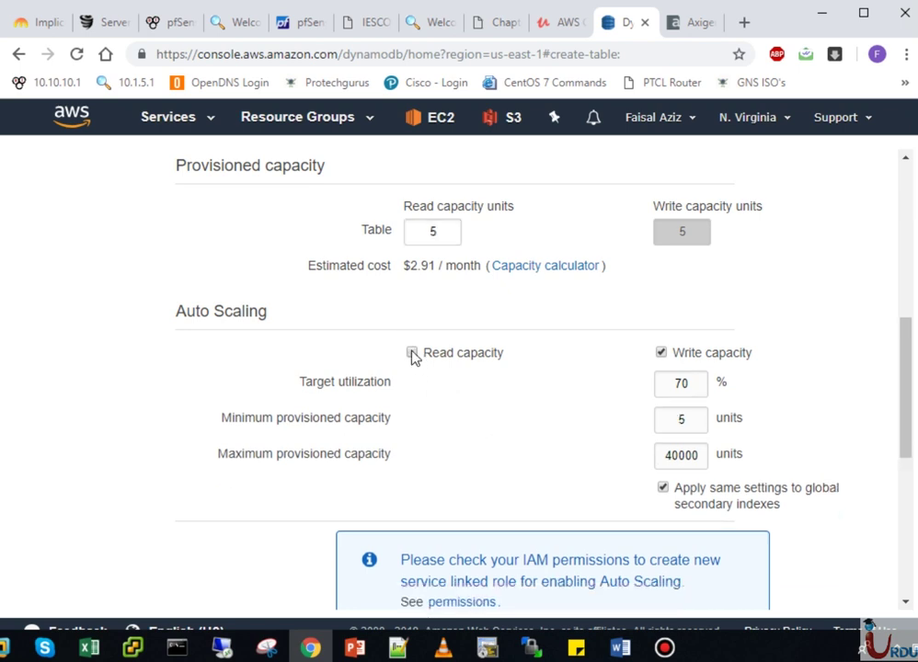
left_click(659, 354)
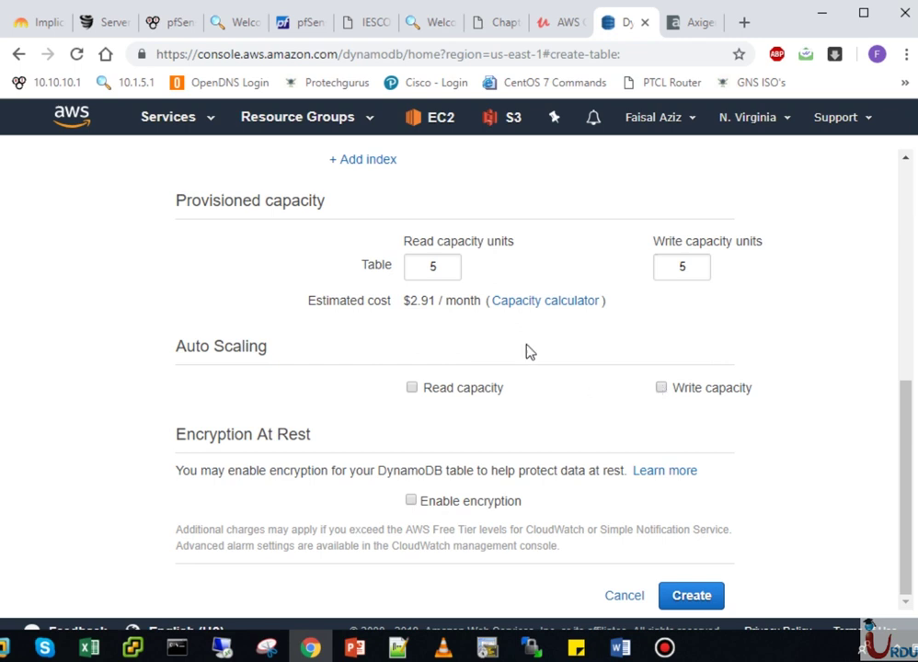
- Set read capacity to 15 and write capacity to 10, and enable encryption at rest
double_click(437, 266)
key("BackSpace")
type("1")
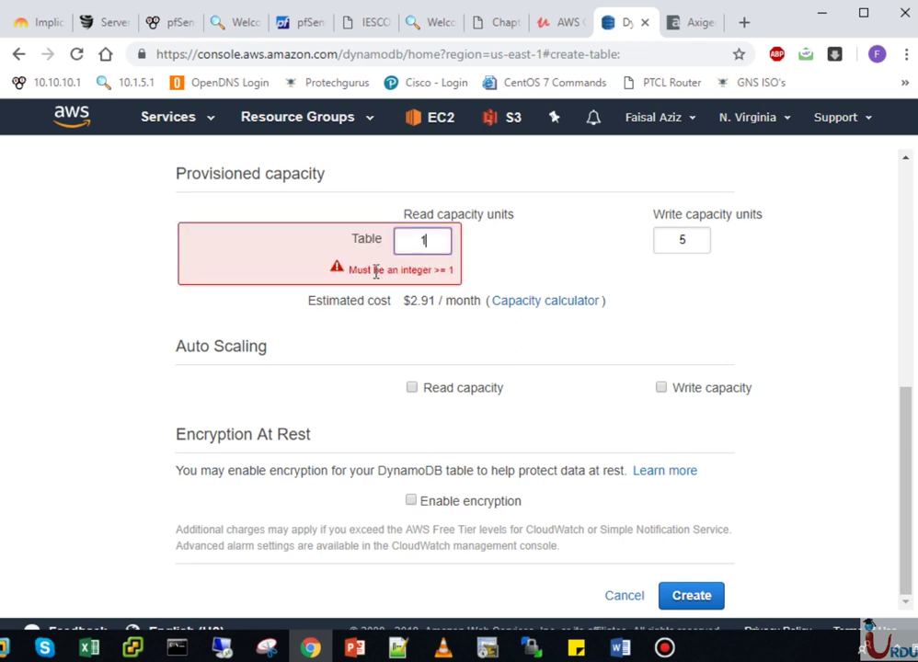
type("0")
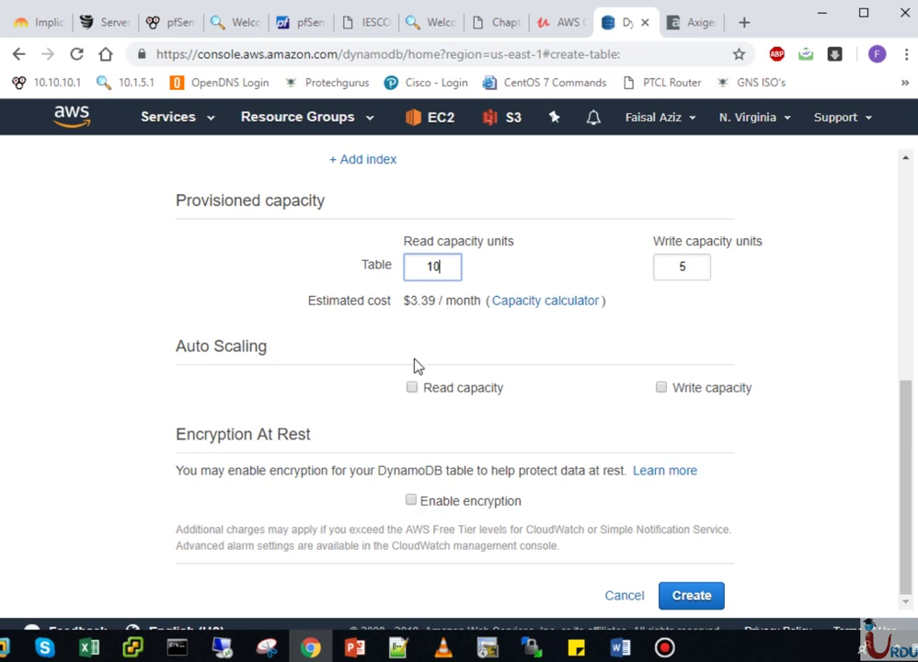
key("BackSpace")
key("BackSpace")
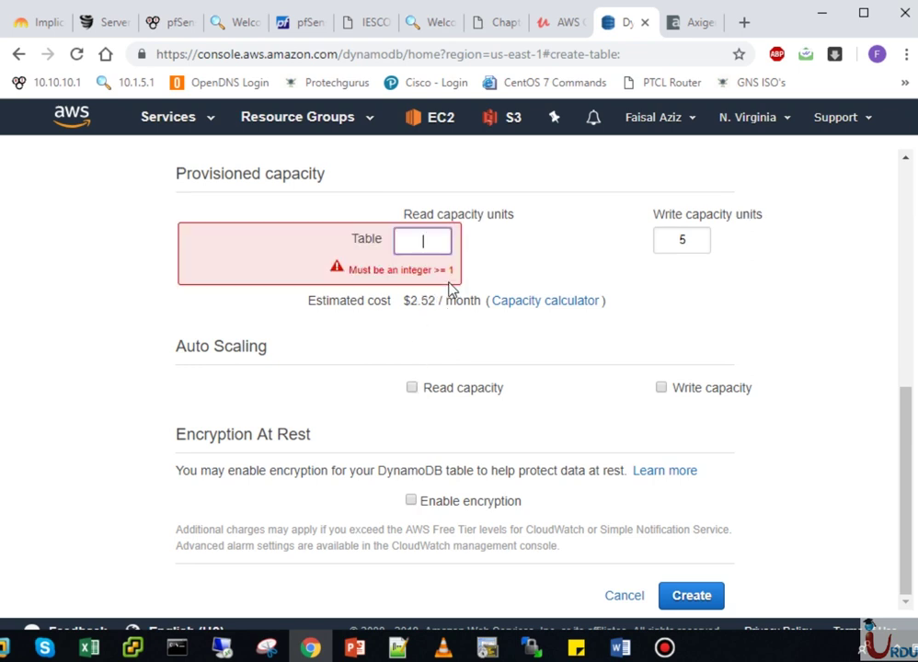
type("15")
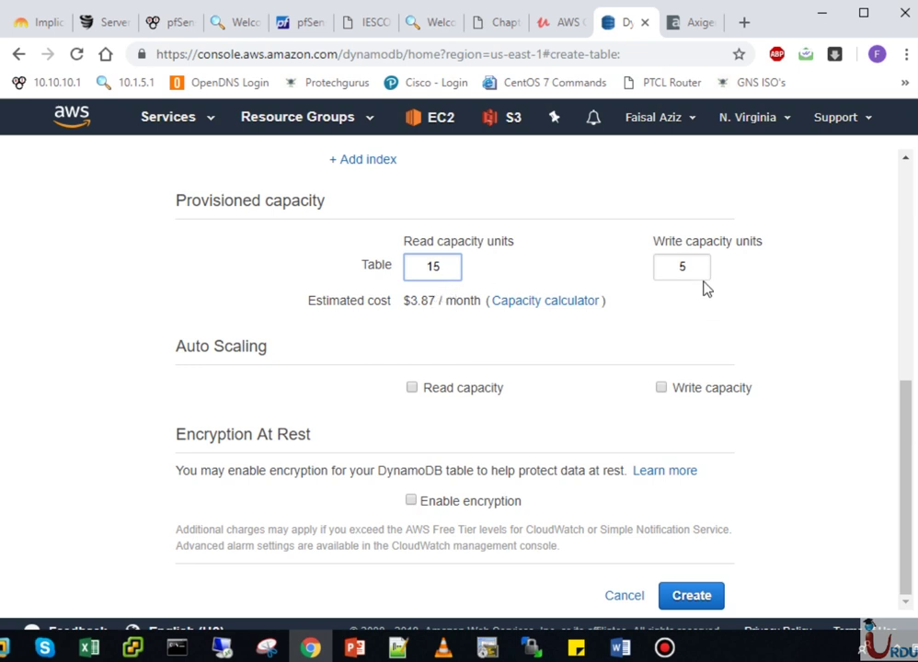
left_click(696, 271)
key("BackSpace")
type("1")
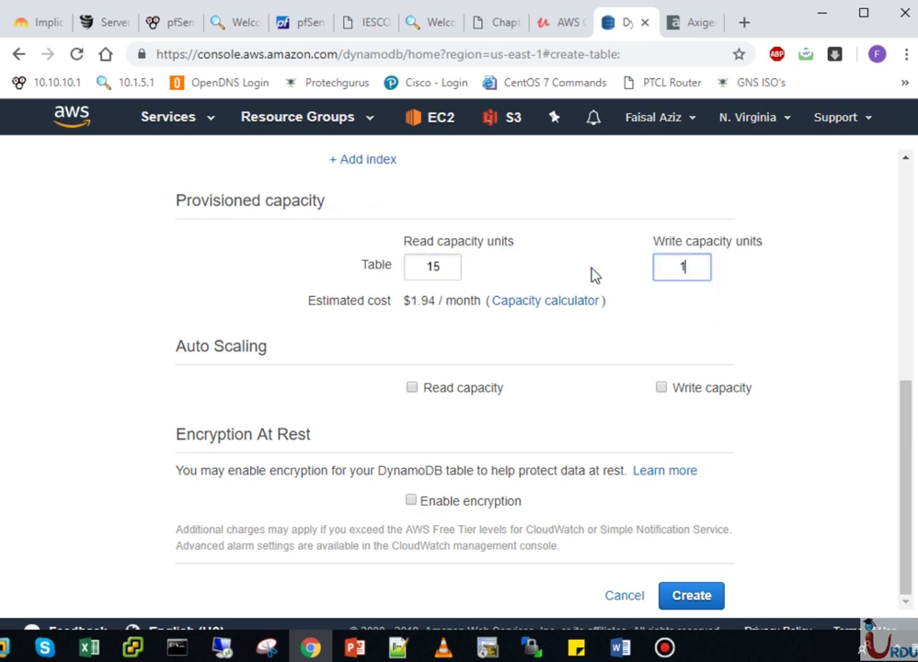
type("0")
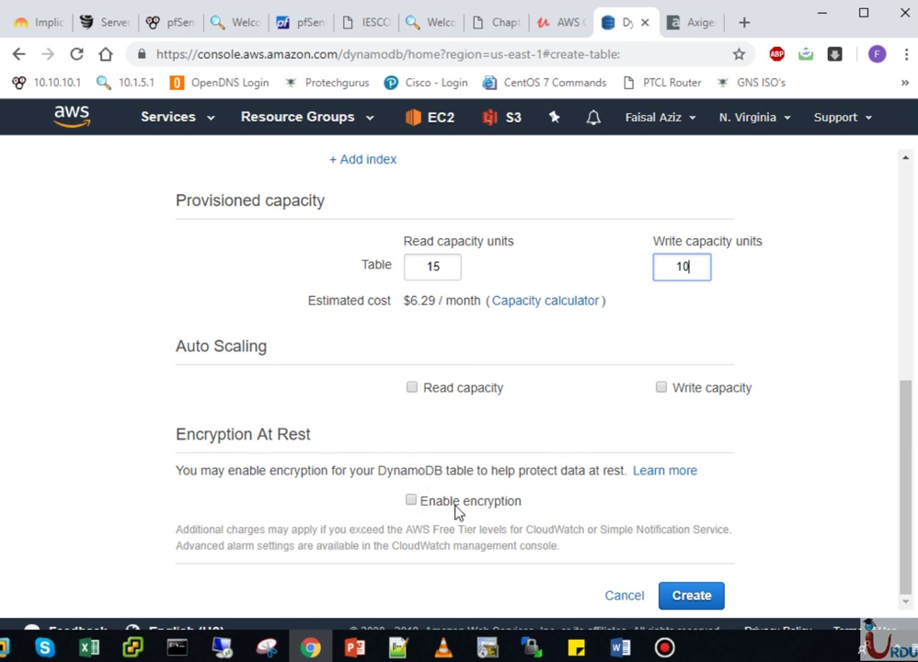
left_click(411, 502)
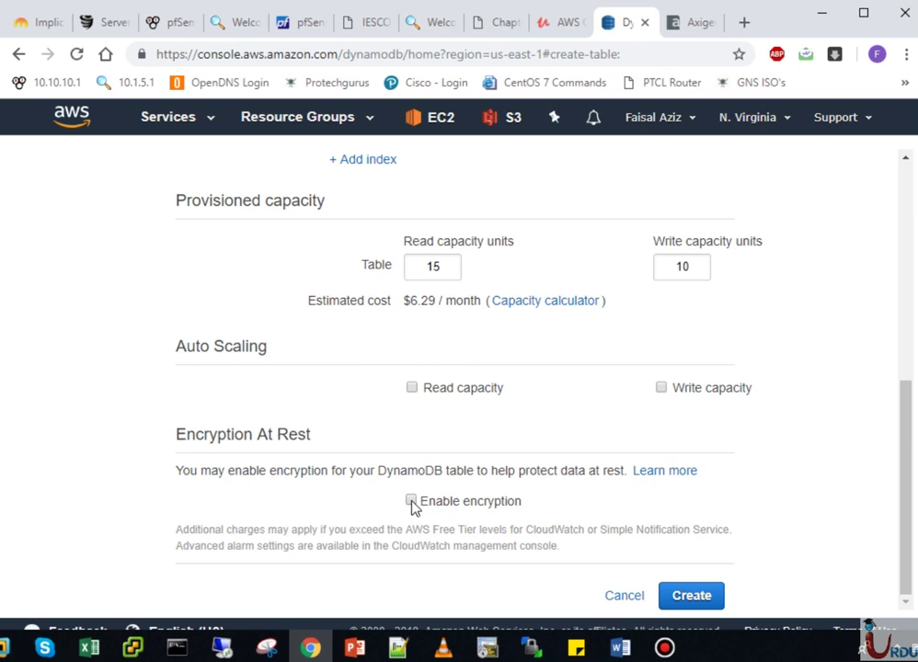
left_click_drag(908, 441, 914, 352)
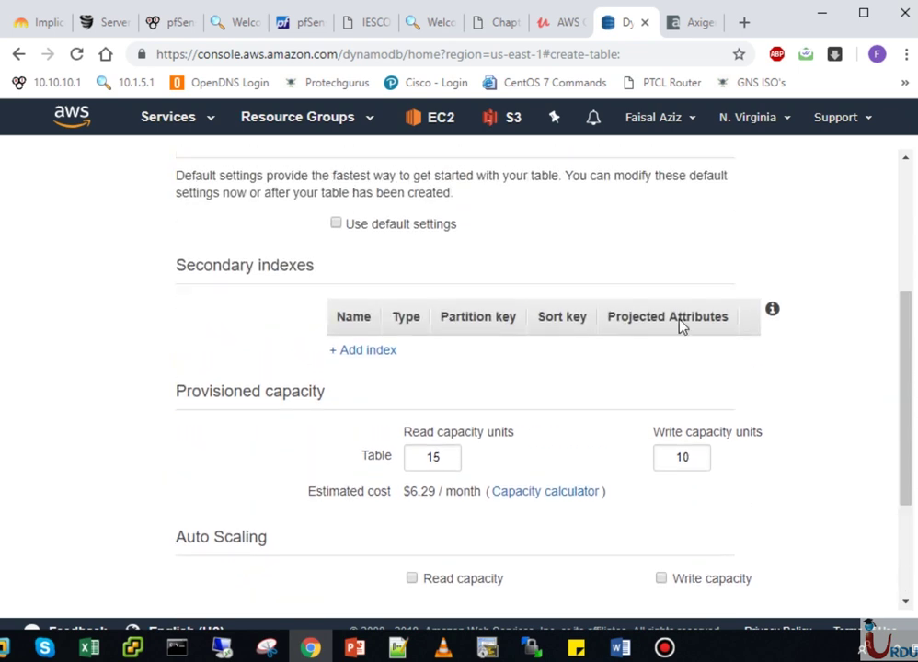
- Restore default settings, create the UITATAble table, and widen its details pane
left_click(338, 225)
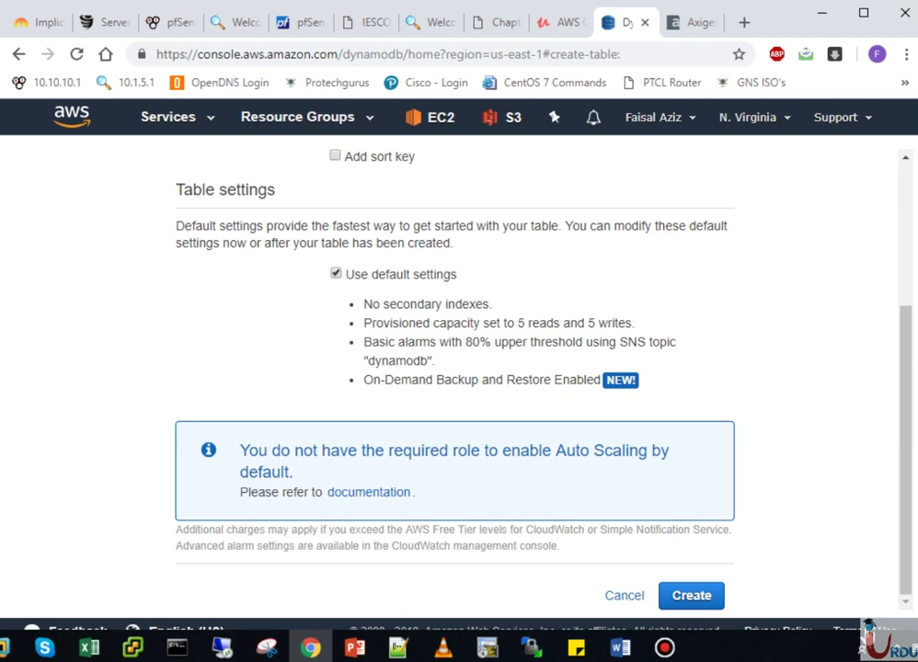
left_click(697, 603)
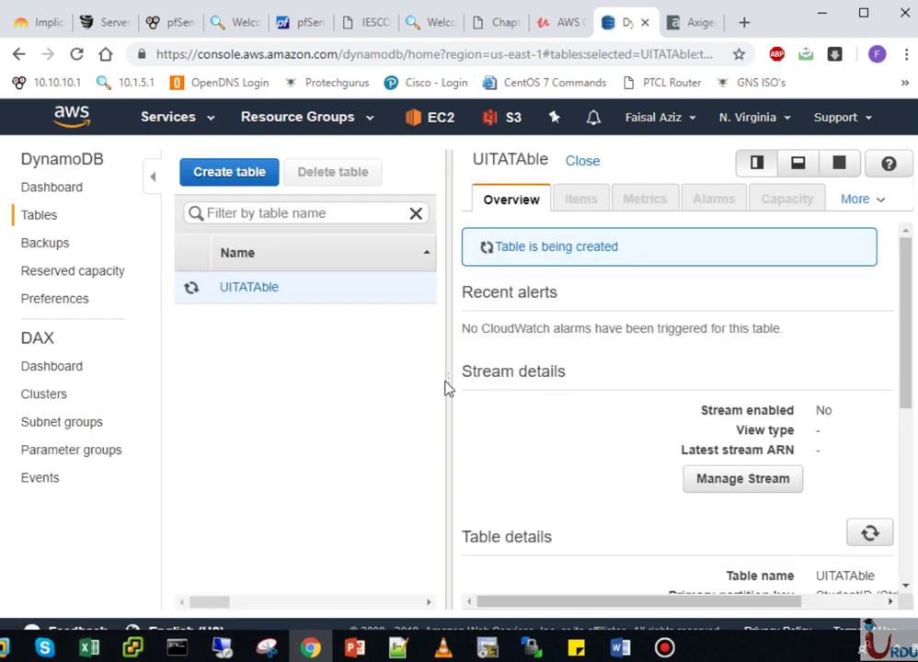
left_click_drag(449, 381, 339, 375)
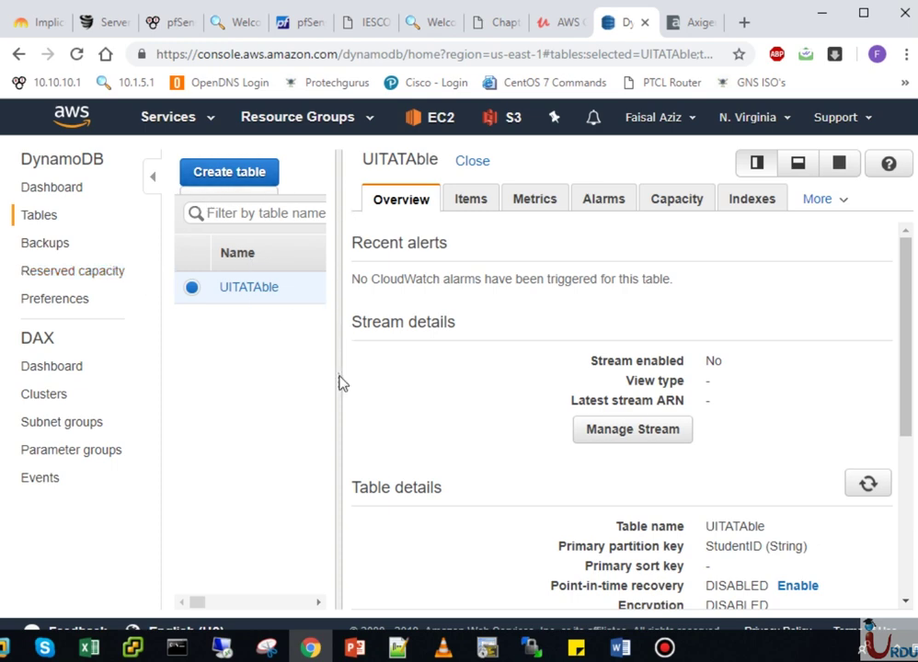
left_click_drag(342, 383, 272, 375)
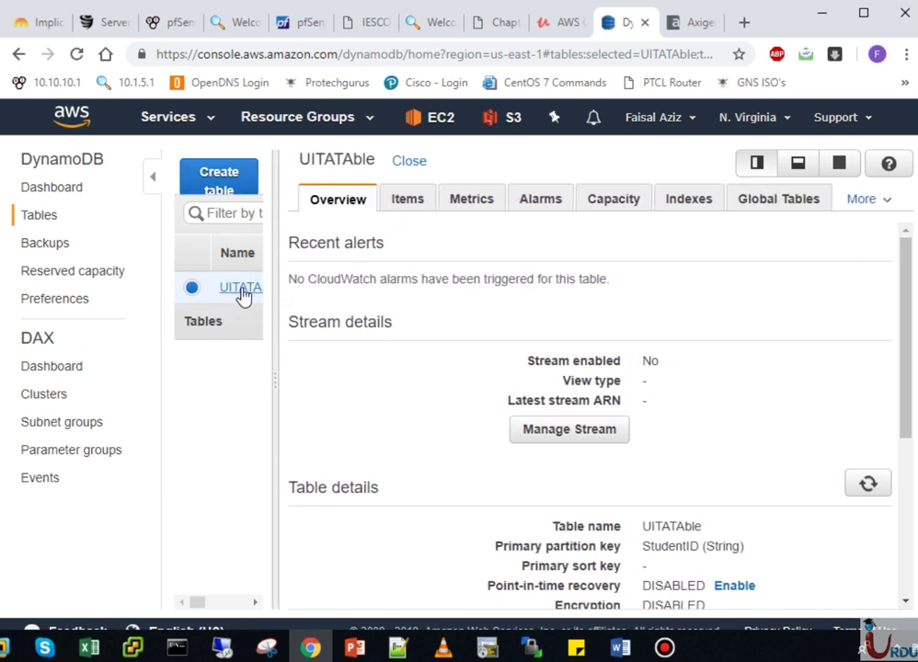
- On the Items tab, save a test item with StudentID 12
left_click(407, 200)
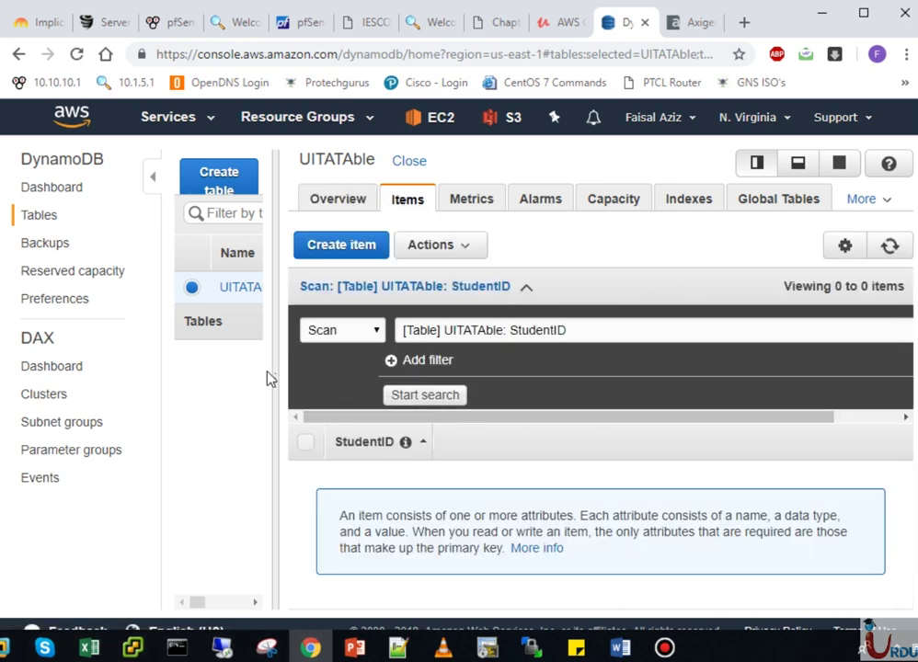
left_click_drag(274, 382, 226, 384)
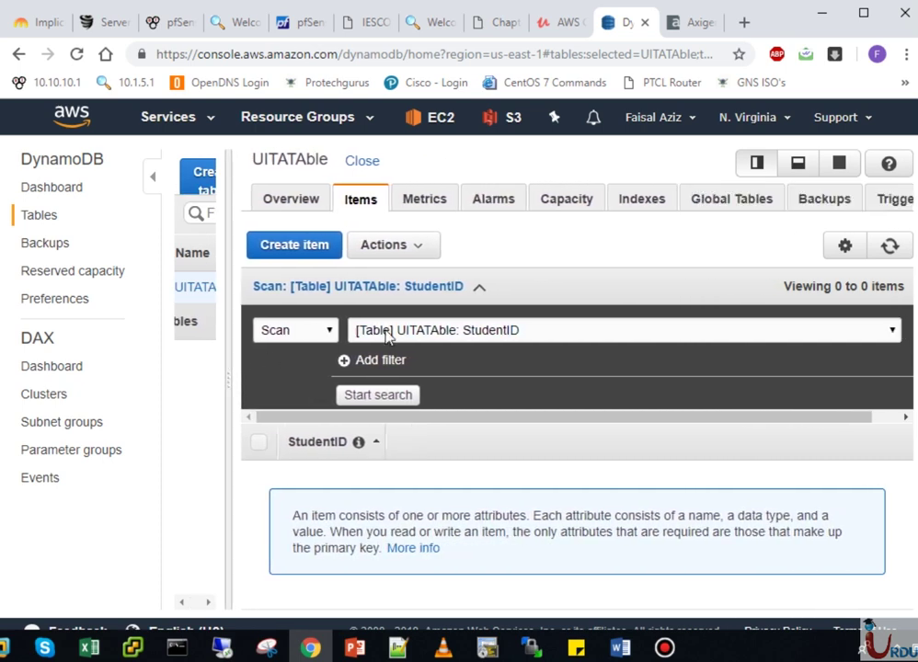
left_click(292, 246)
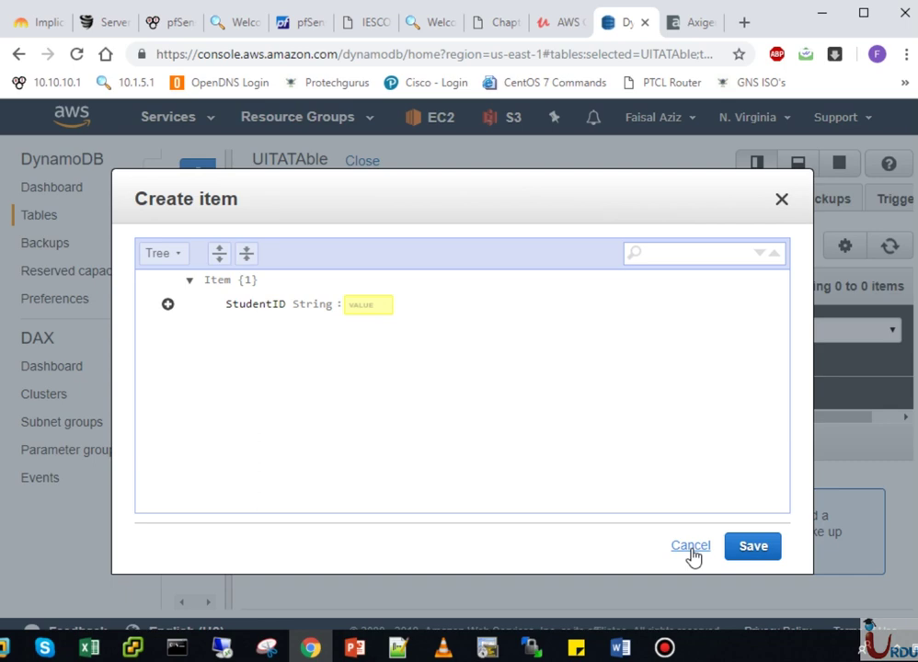
left_click(360, 307)
type("12")
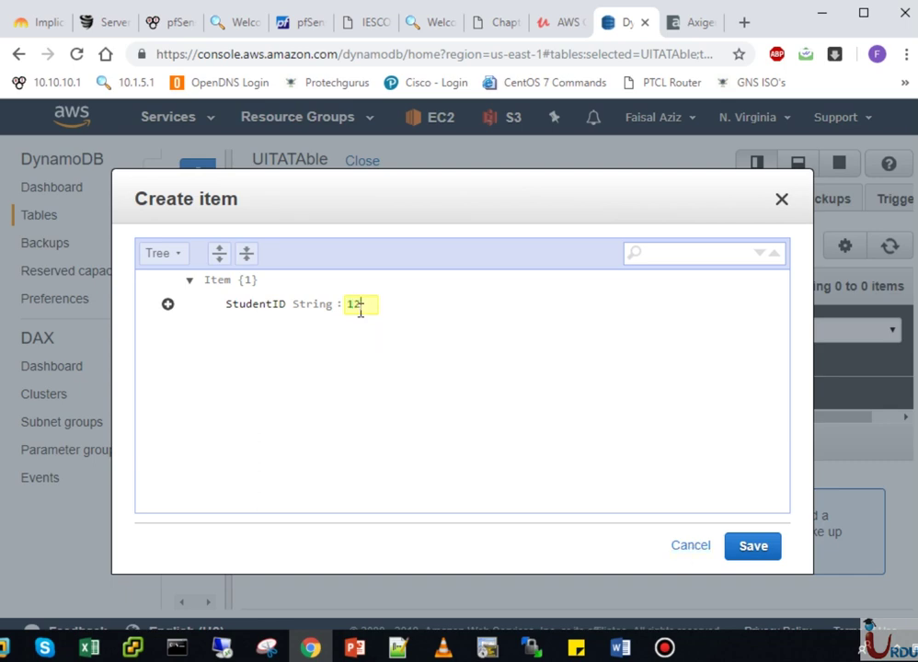
left_click(750, 547)
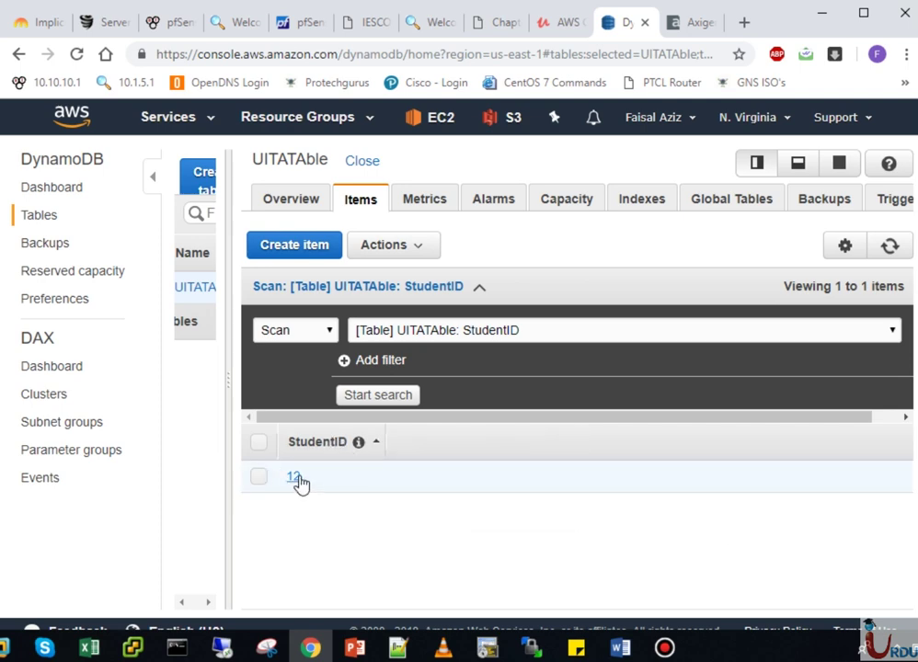
left_click(300, 246)
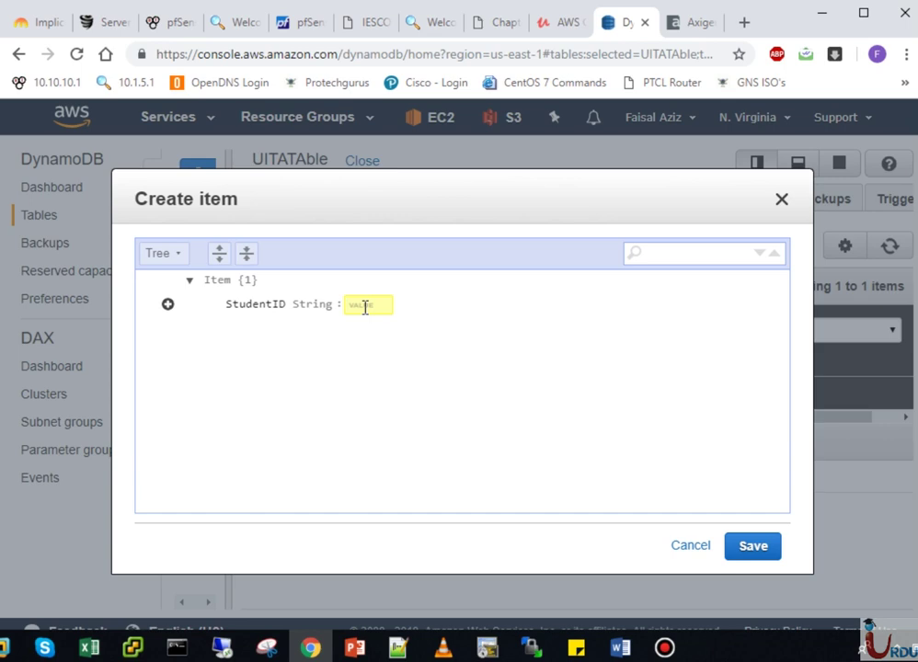
left_click(365, 307)
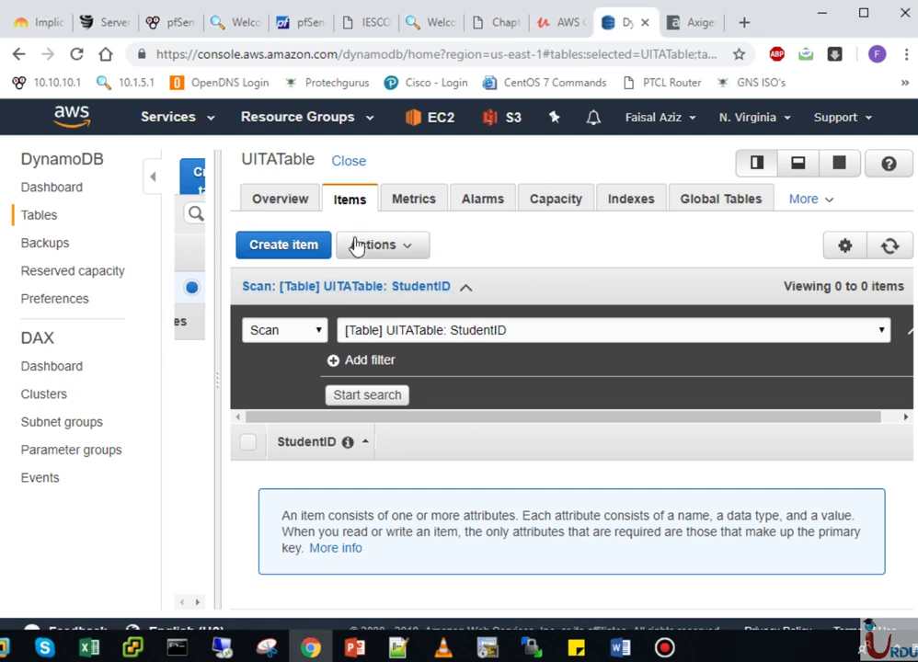
left_click(310, 249)
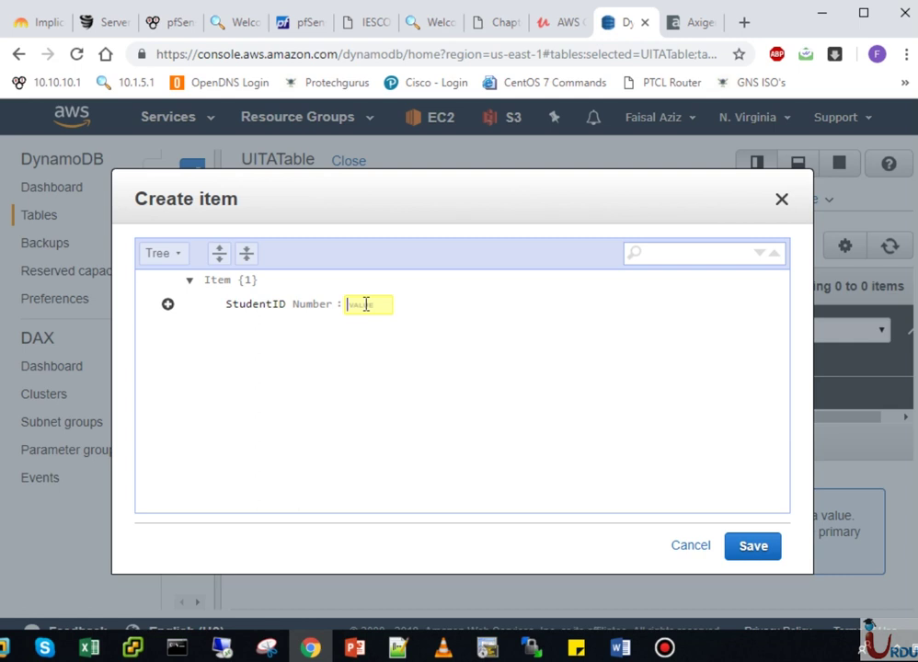
type("100")
left_click(167, 308)
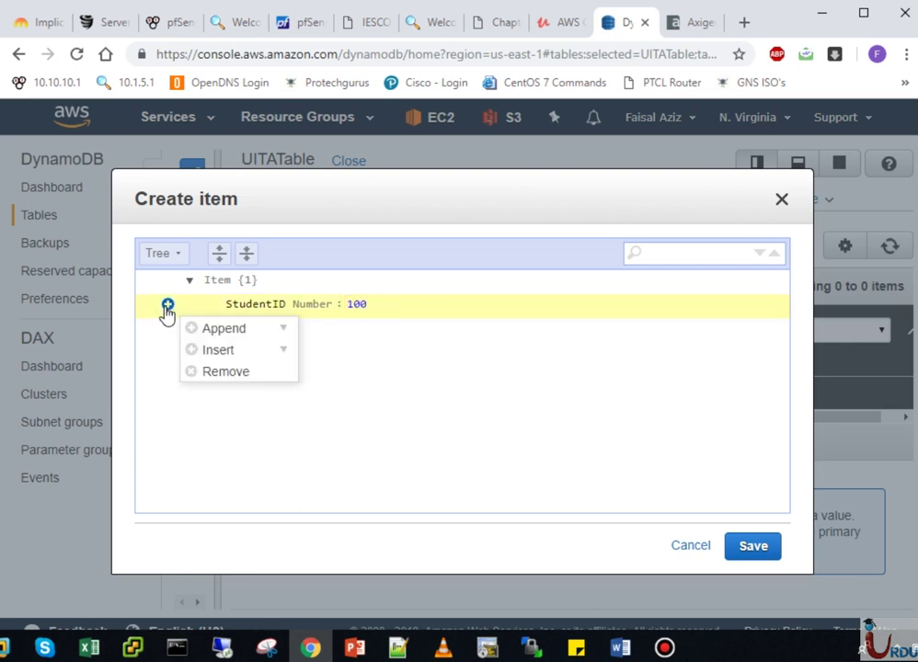
left_click(232, 332)
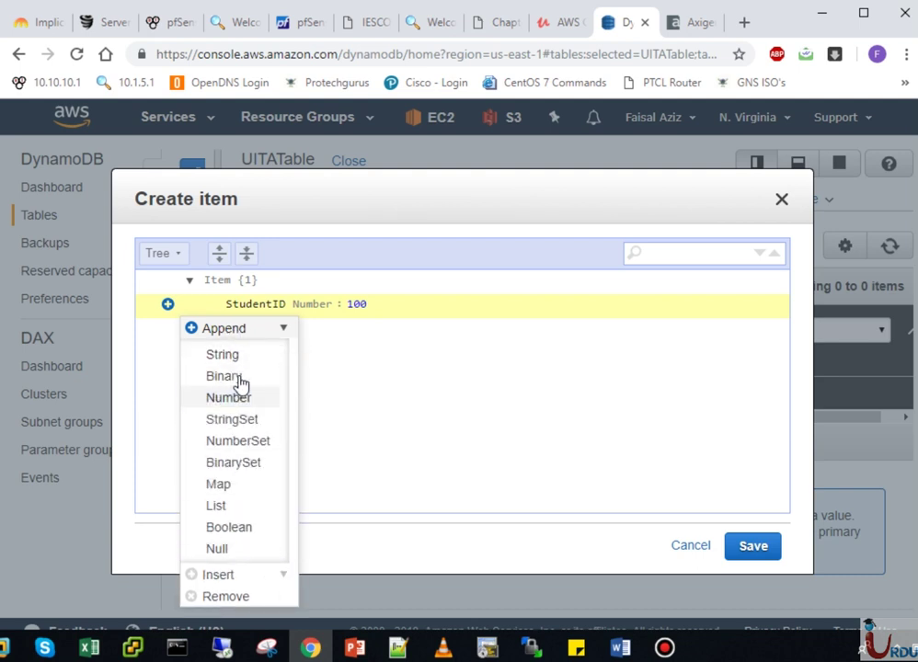
left_click(234, 357)
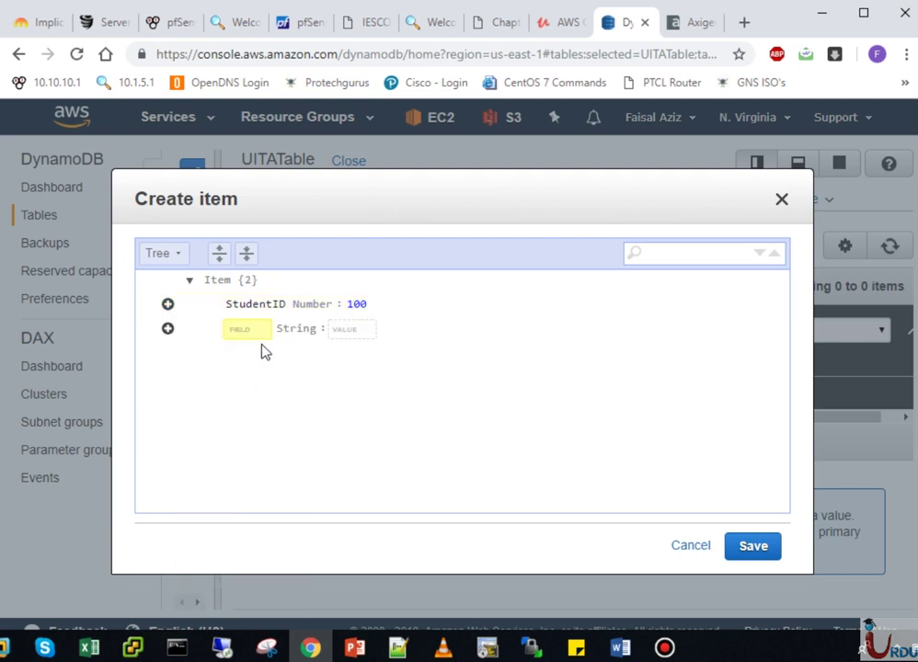
type("Fi")
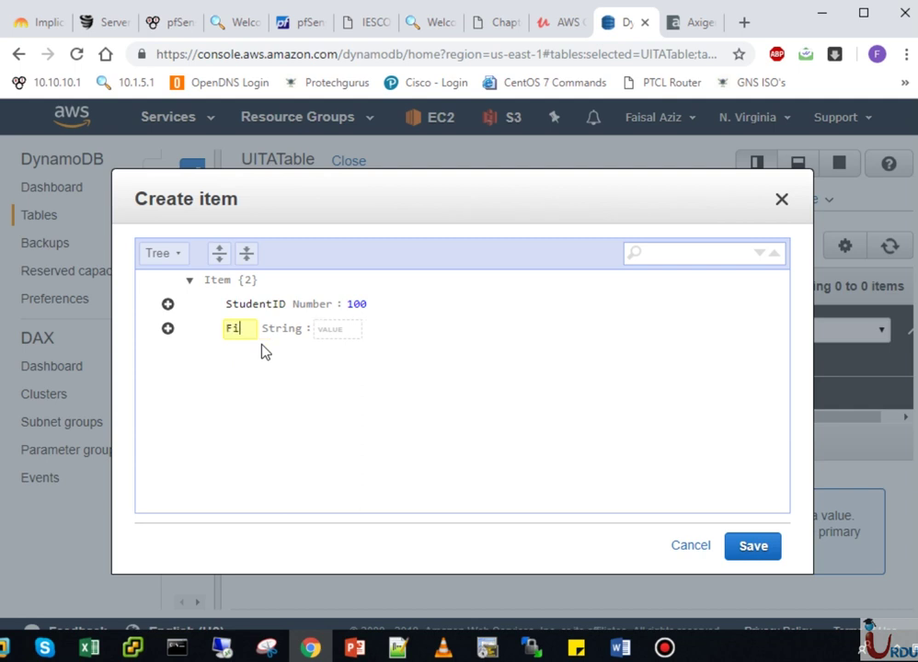
type("rst N")
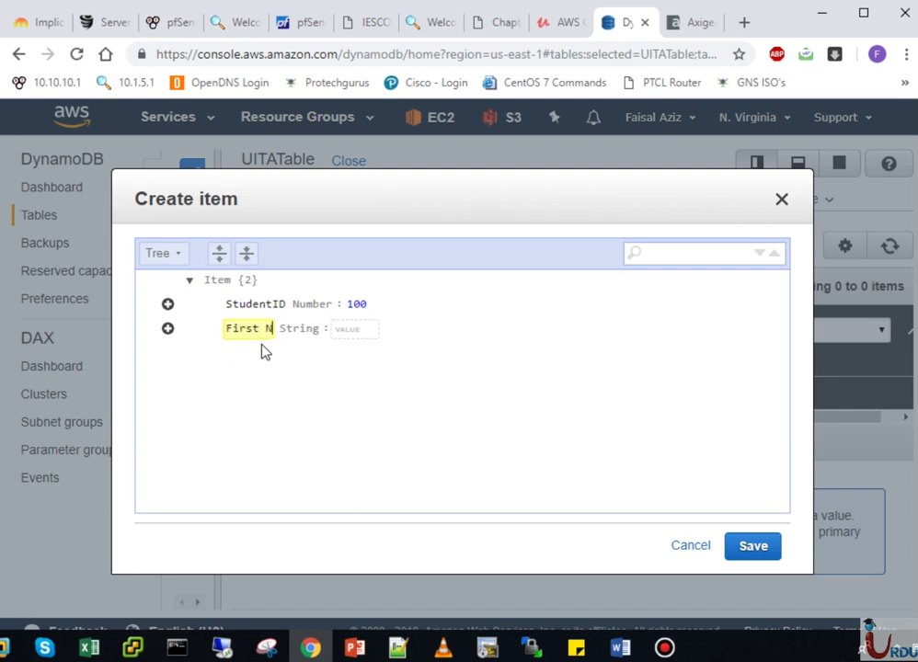
key("BackSpace")
key("BackSpace")
type("Name")
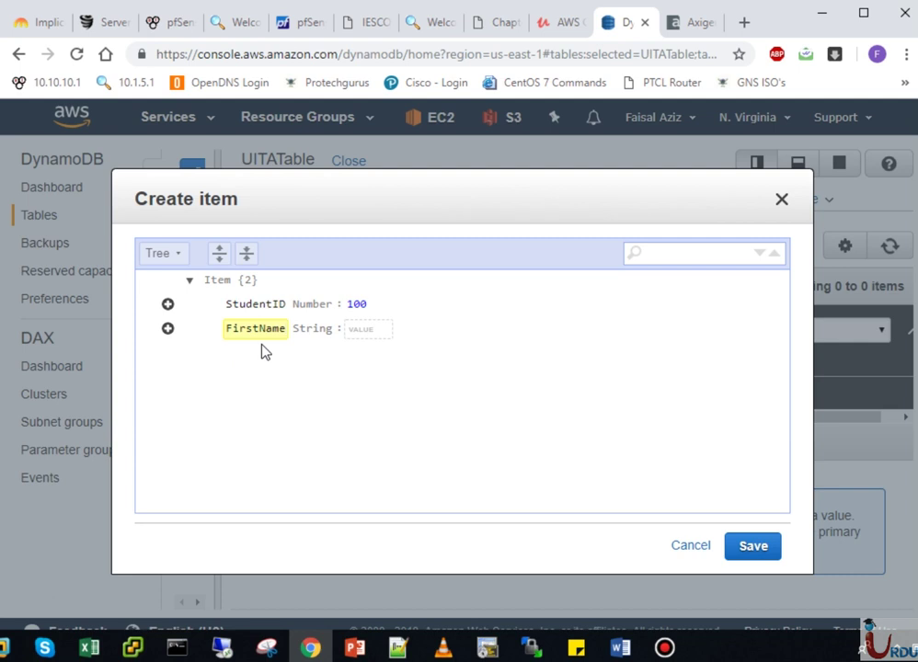
left_click(375, 329)
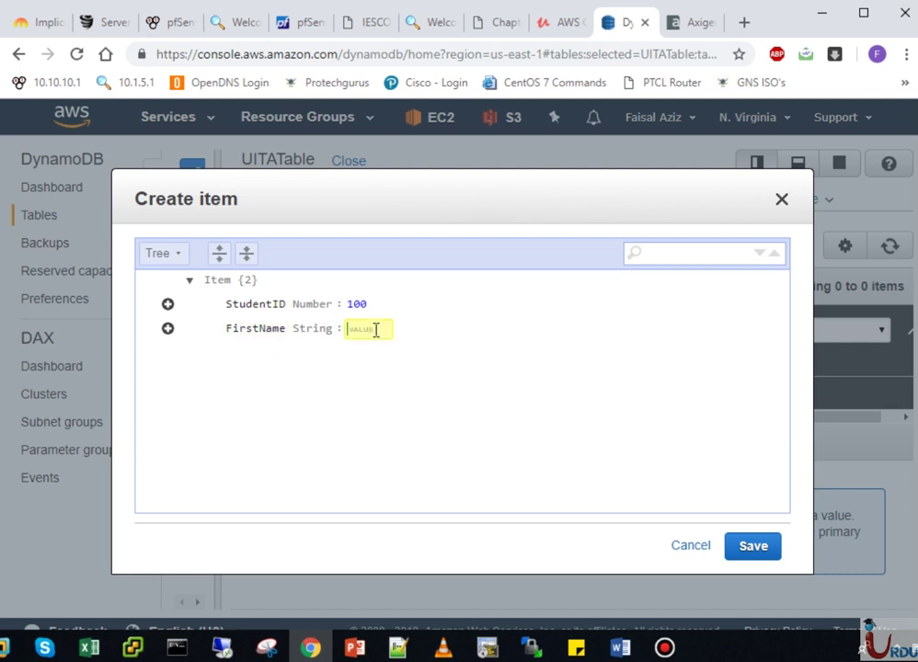
left_click(167, 329)
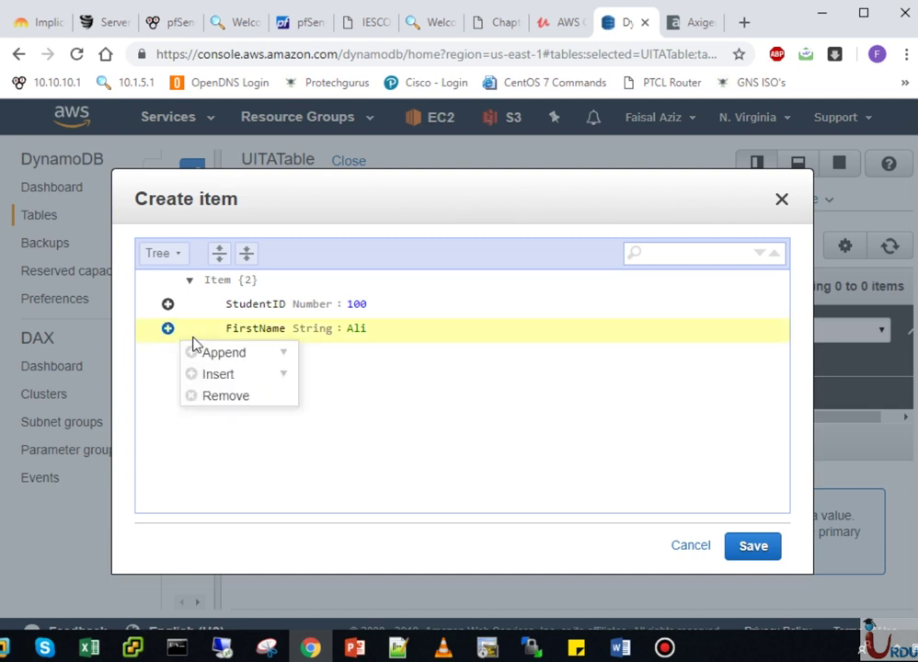
mouse_move(232, 355)
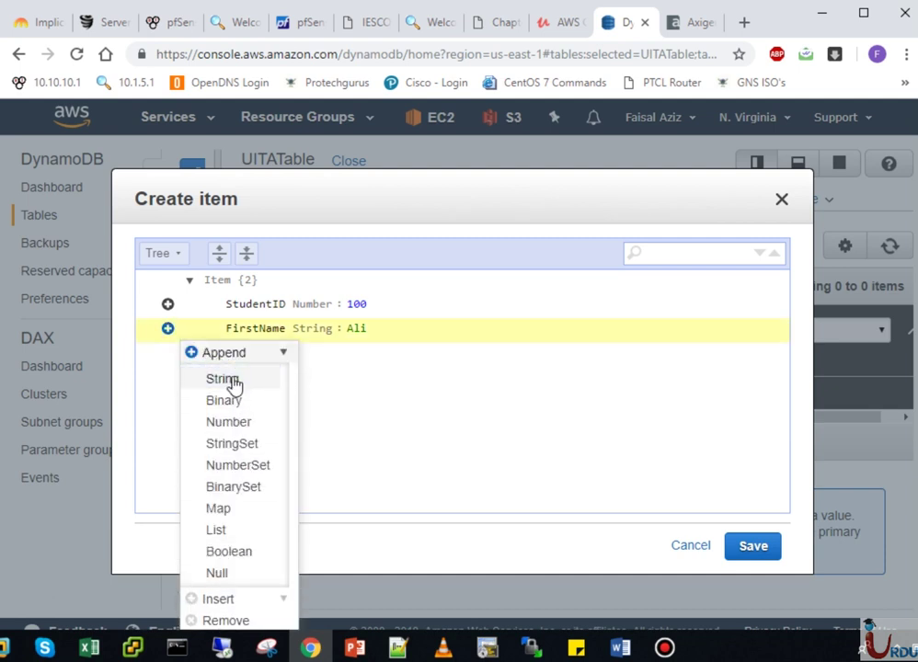
left_click(233, 383)
type("Las")
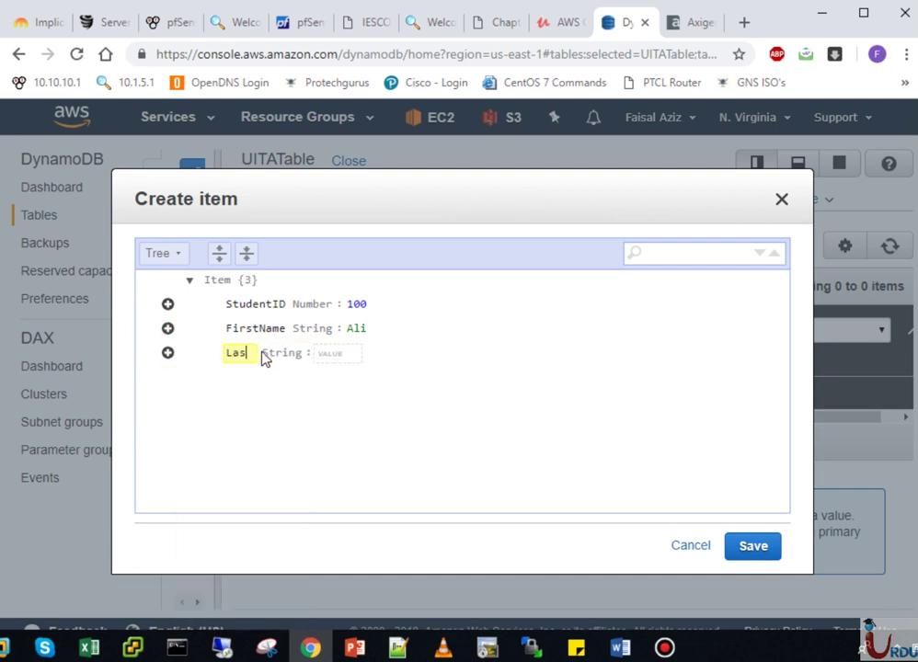
type("tName")
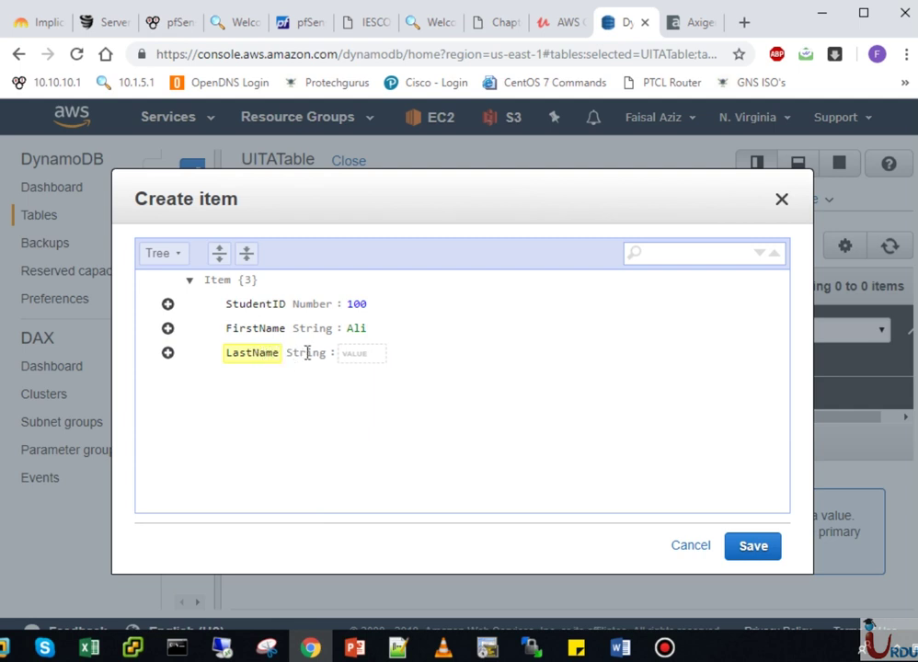
left_click(358, 355)
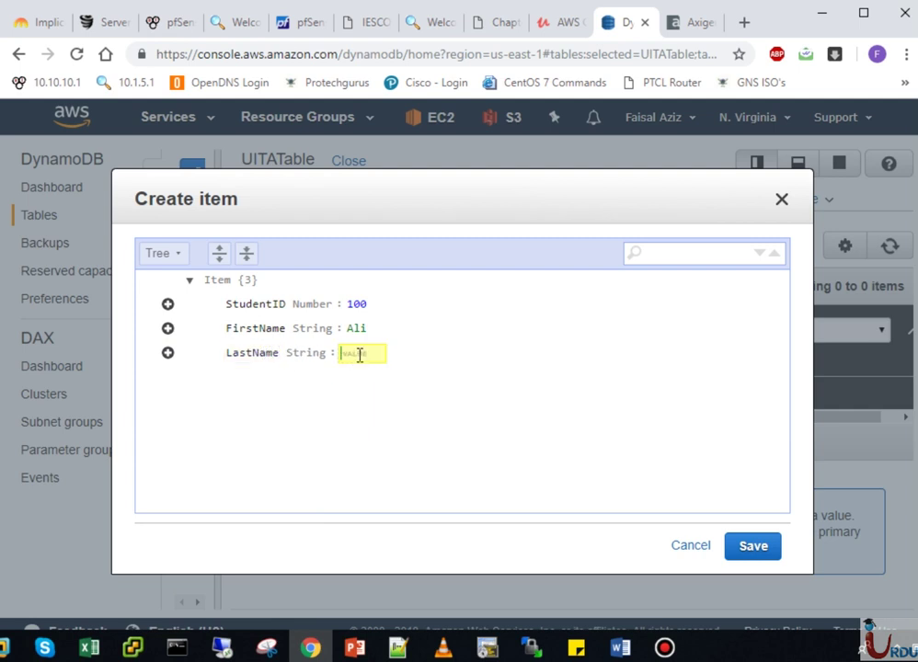
left_click(750, 548)
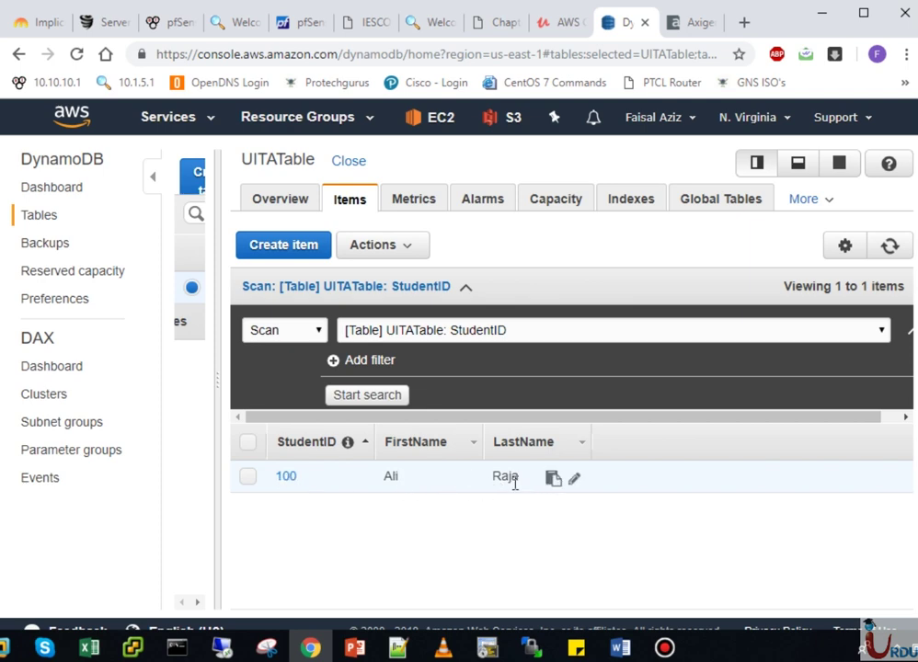
- Start item 200 with a String attribute Designation set to ITEngineer
left_click(285, 246)
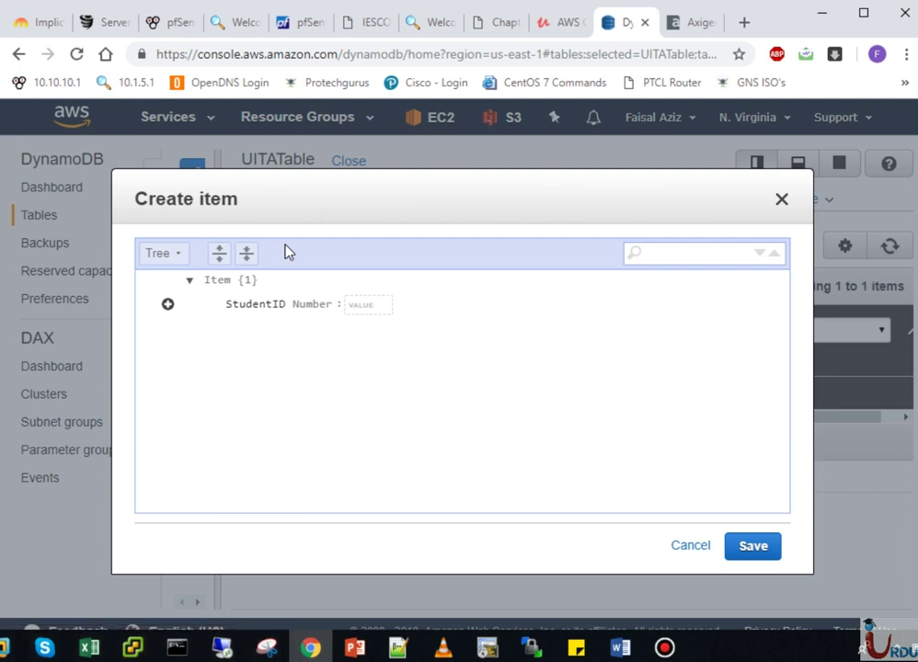
type("200")
left_click(169, 305)
mouse_move(225, 331)
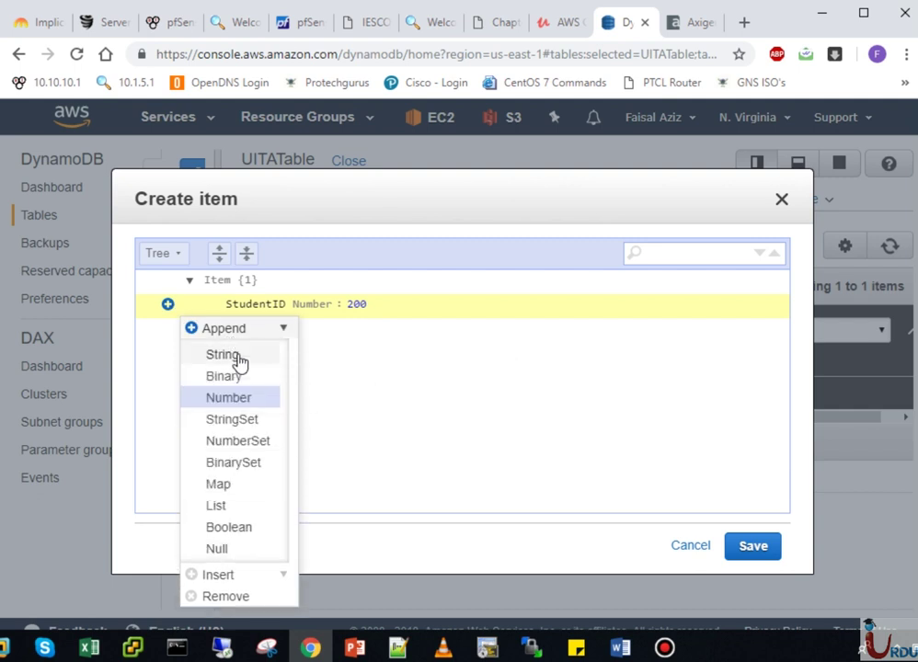
left_click(238, 352)
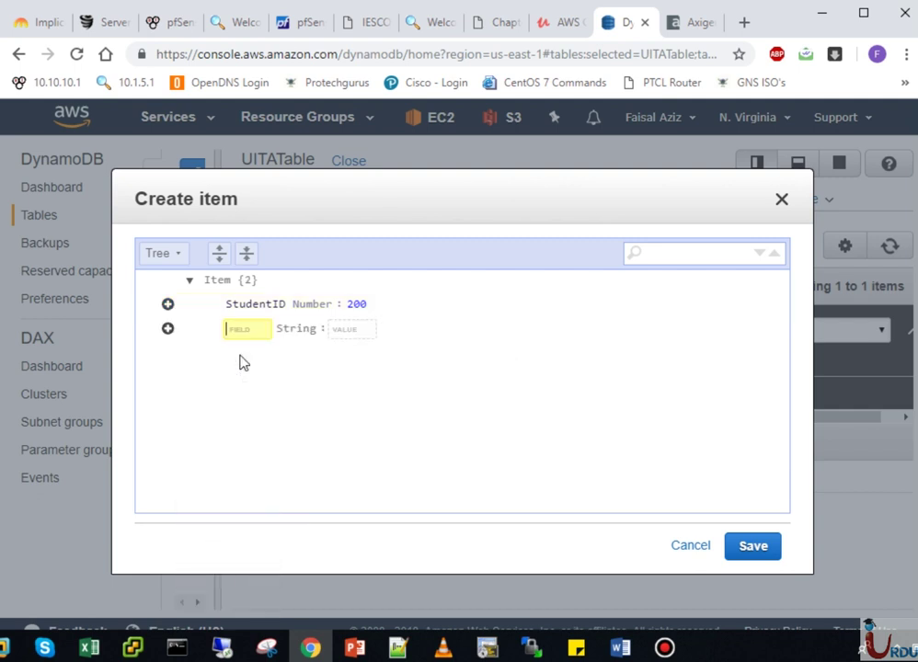
type("Designation")
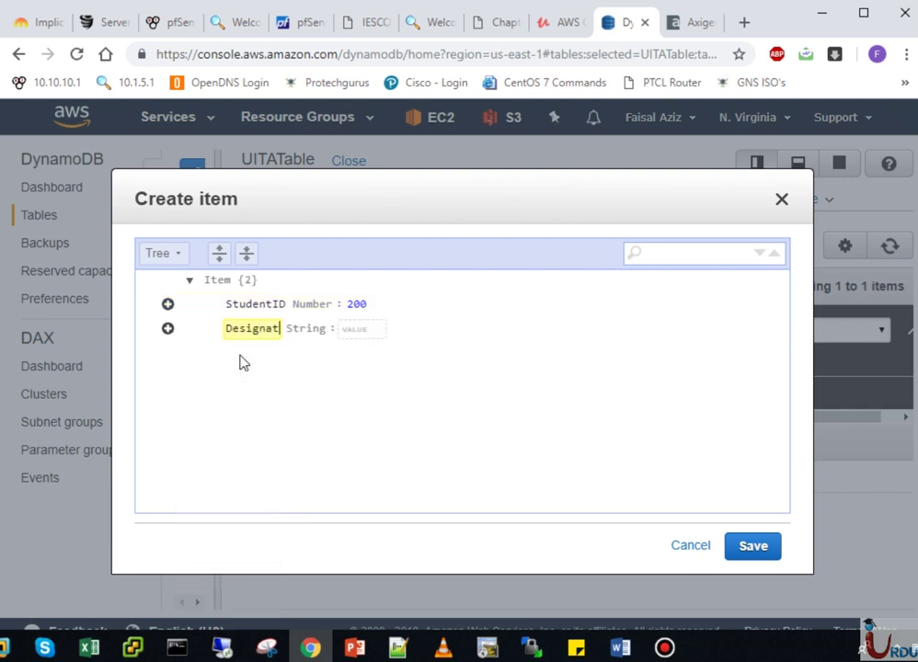
left_click(381, 331)
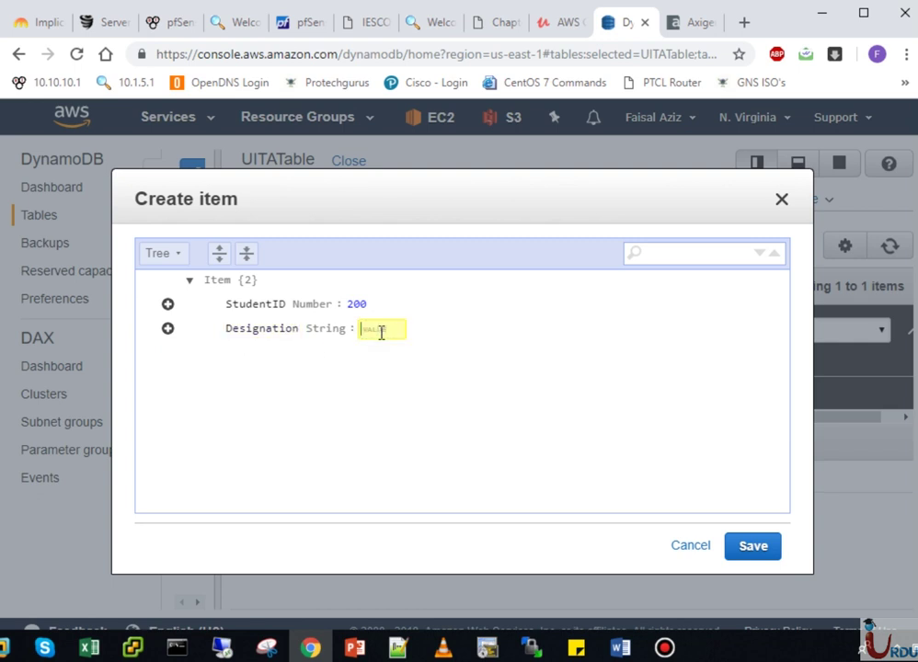
type("ITEngineer")
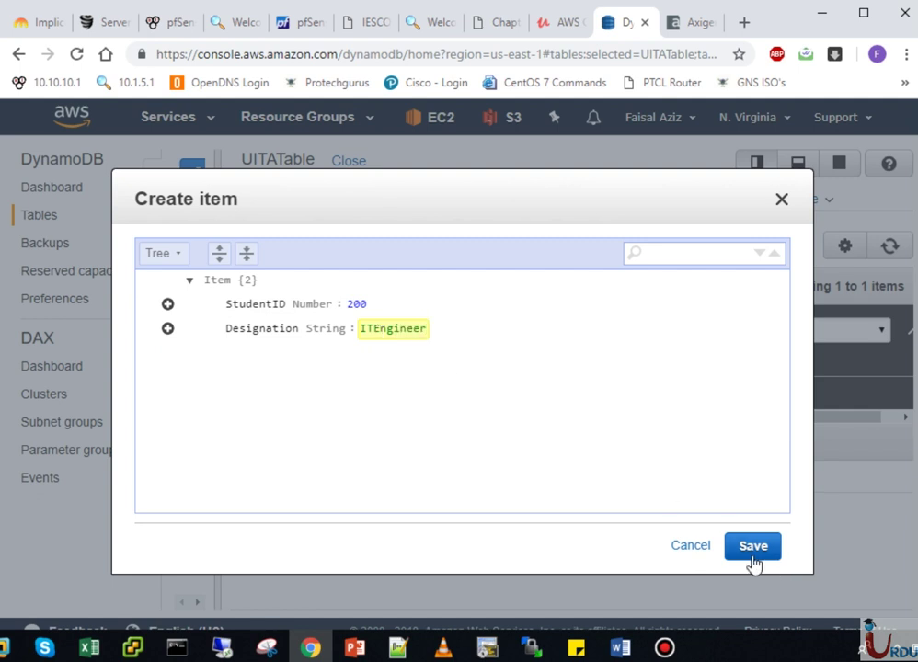
- Append a String attribute FirstName with value Yasir
left_click(168, 328)
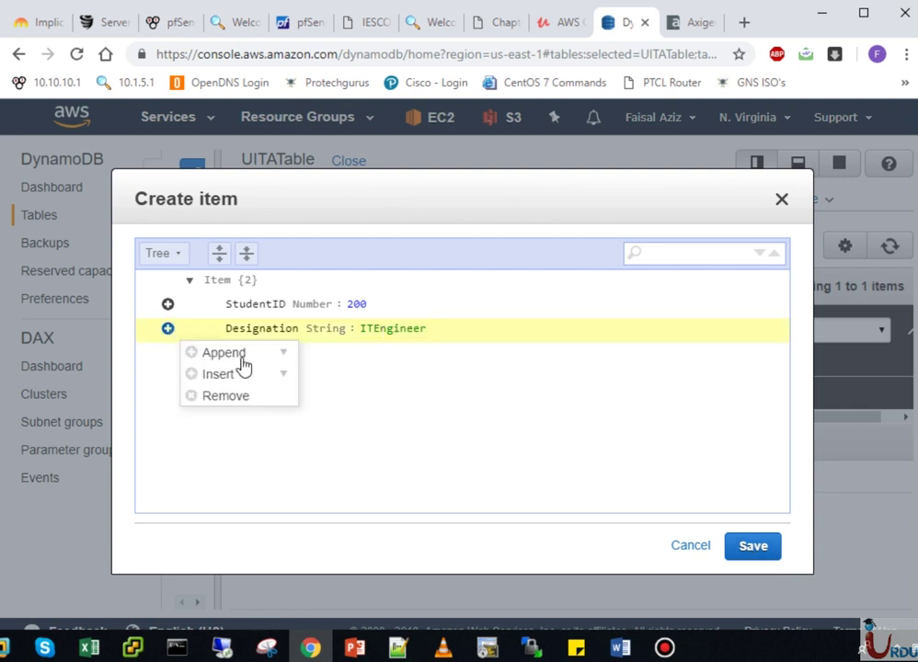
mouse_move(260, 361)
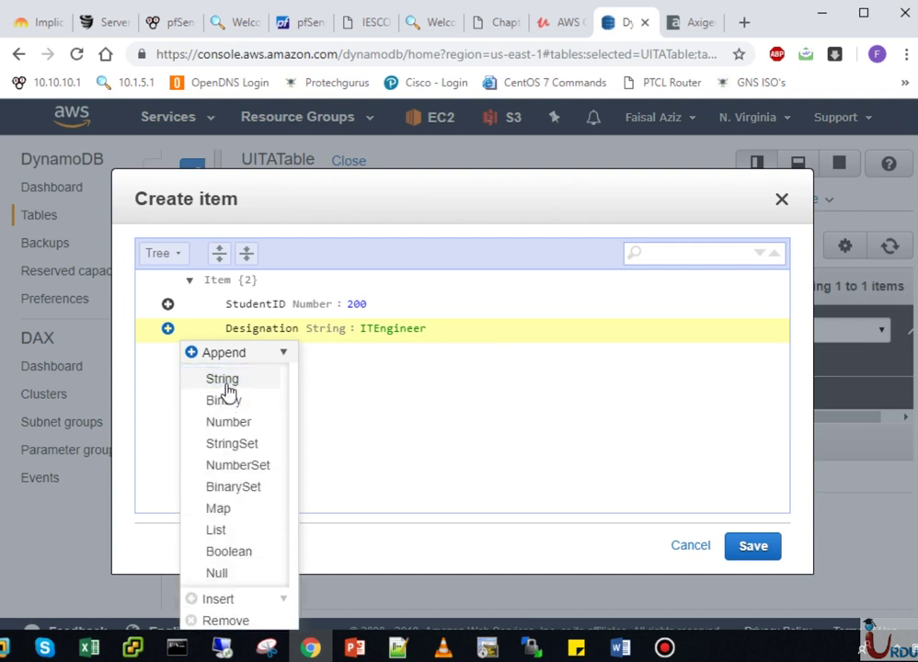
left_click(230, 381)
type("Fi")
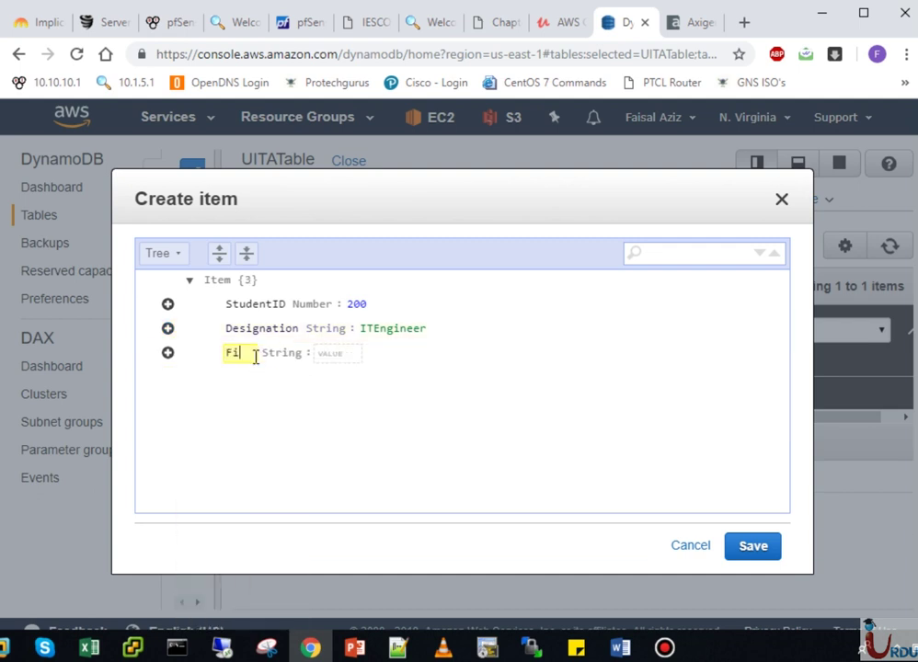
type("rstName")
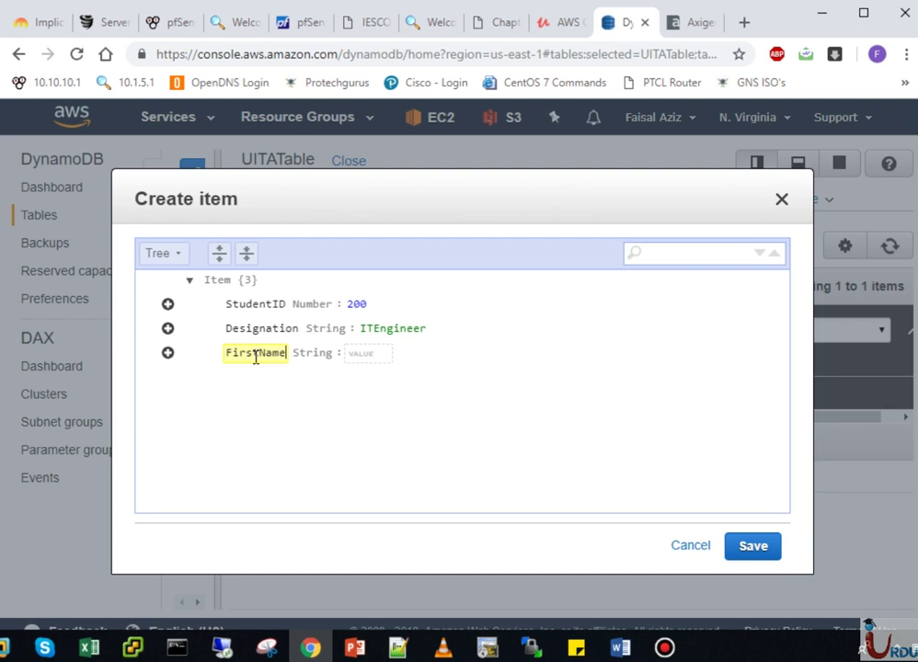
key("Tab")
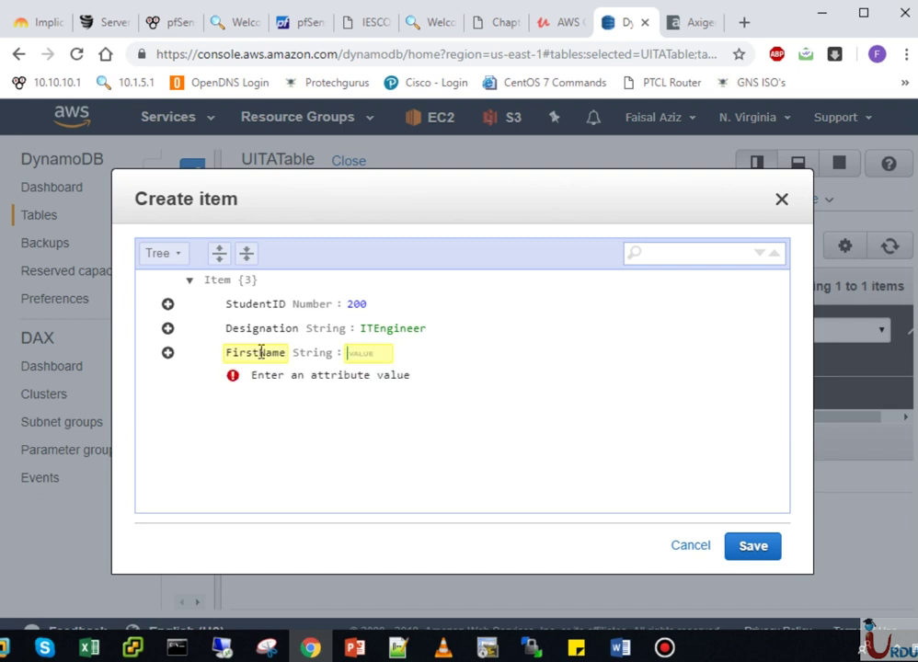
type("Y")
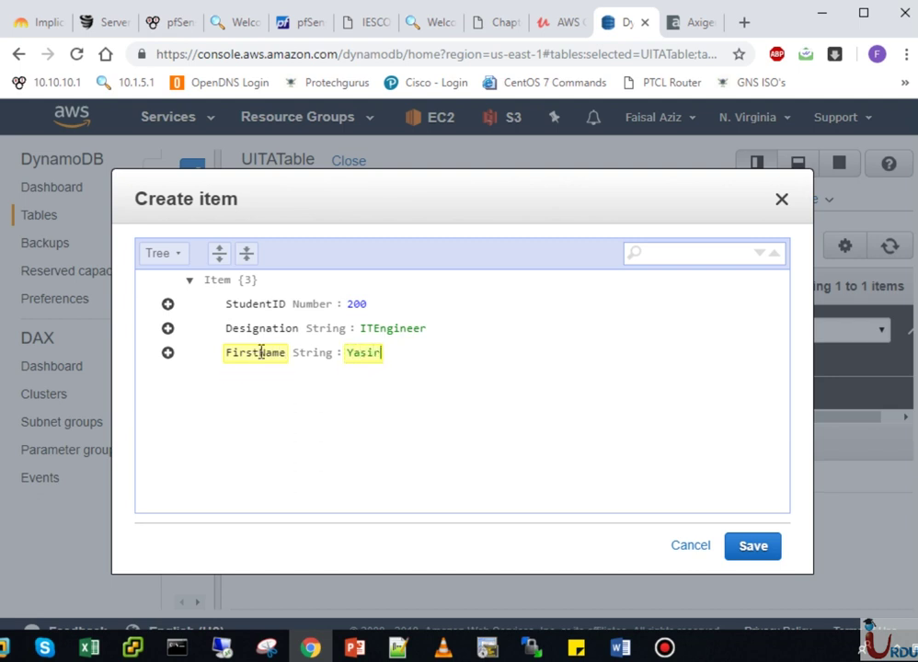
type("asir")
key("Return")
key("BackSpace")
- Save item 200 (Yasir, ITEngineer) to UITATable
left_click(749, 547)
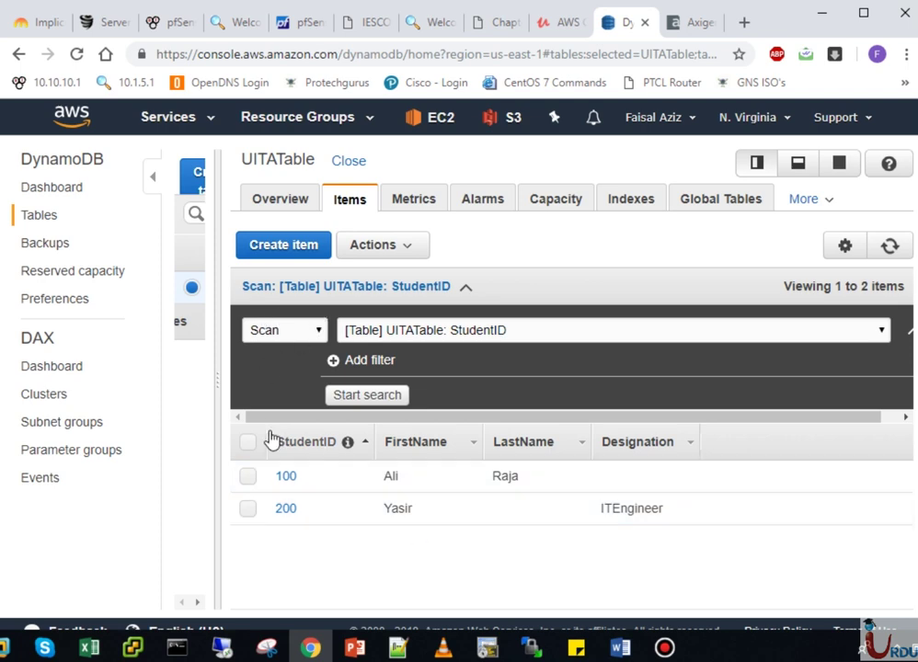
- Create and save item 300 with a String attribute Age = 25
left_click(289, 246)
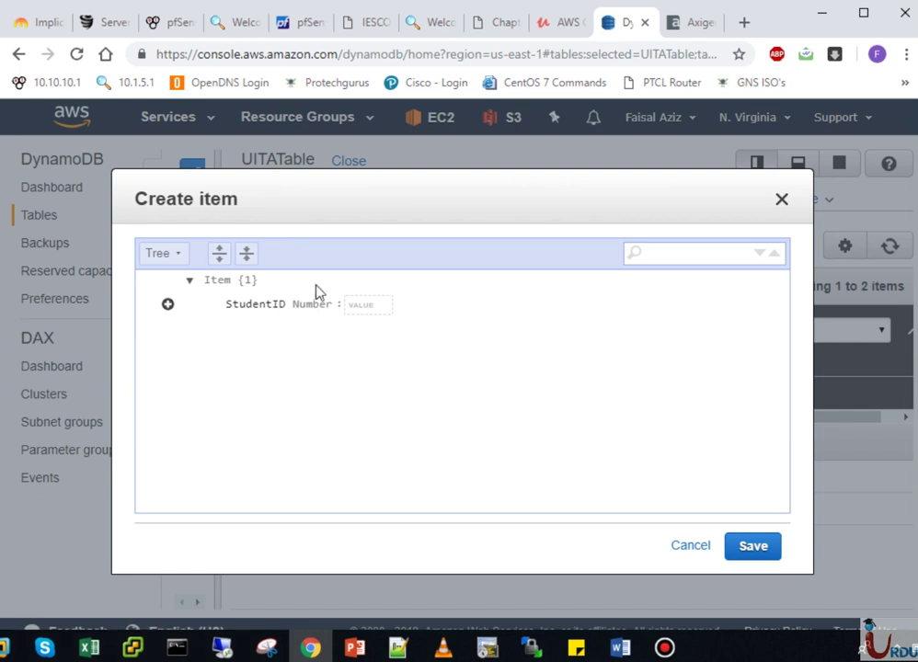
type("300")
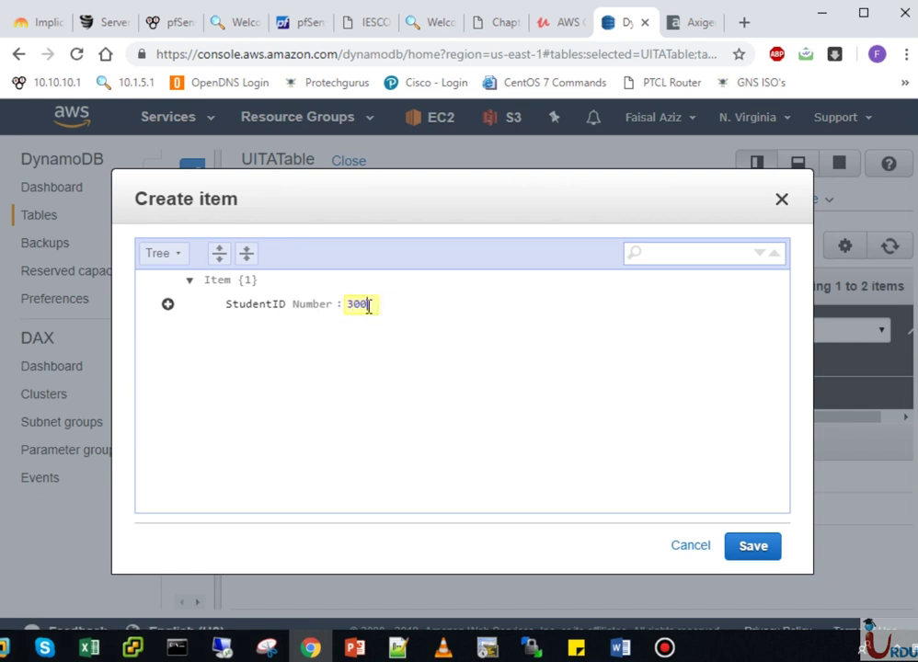
double_click(368, 307)
left_click(168, 304)
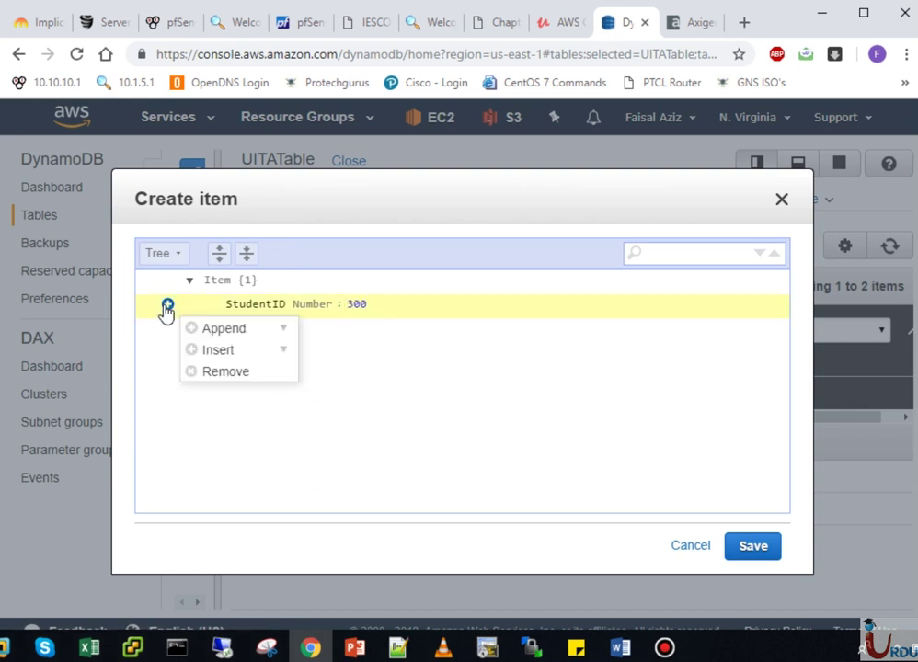
left_click(226, 330)
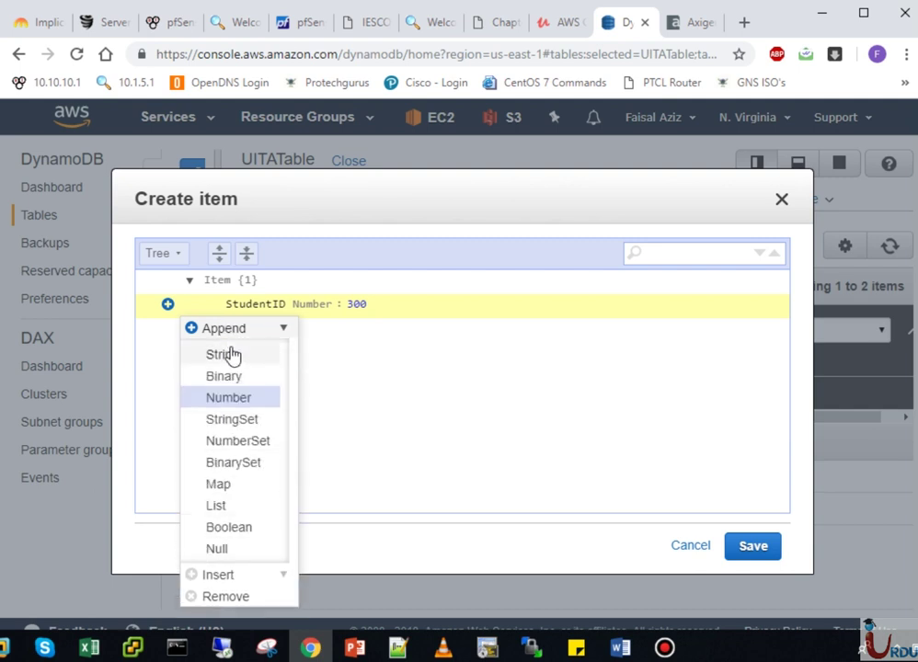
left_click(234, 353)
type("Age")
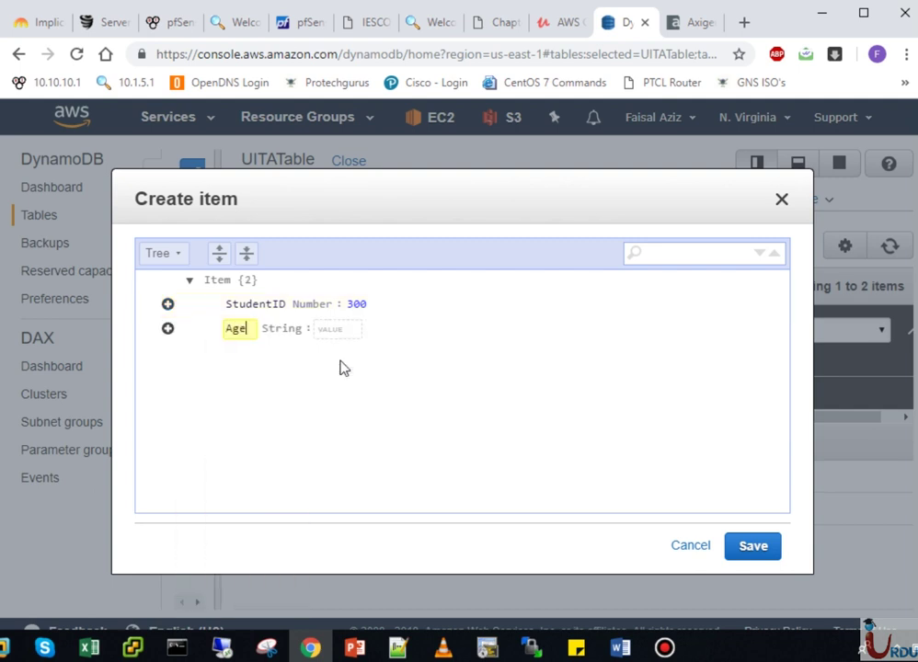
left_click(341, 333)
type("25")
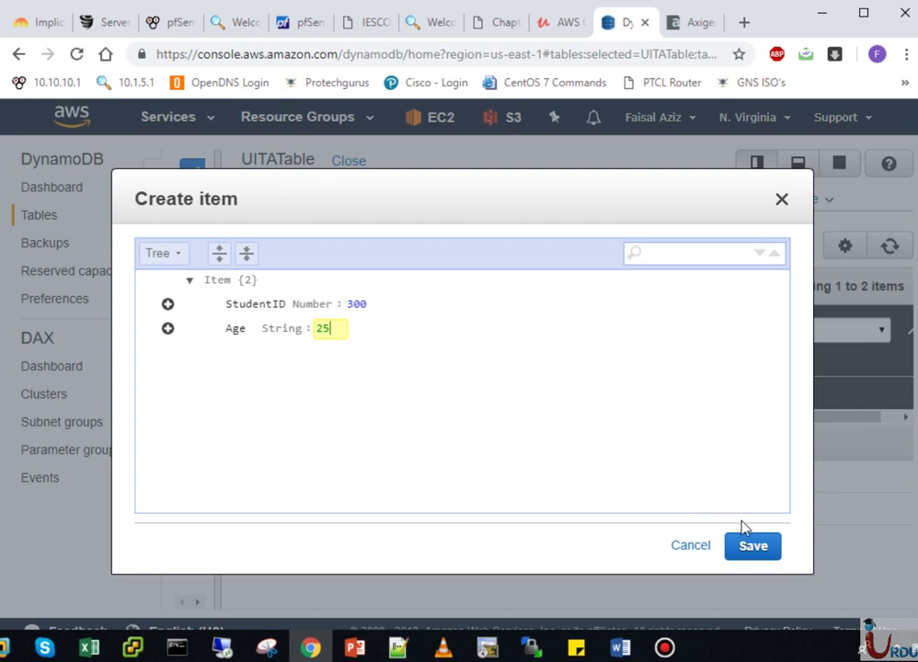
left_click(752, 546)
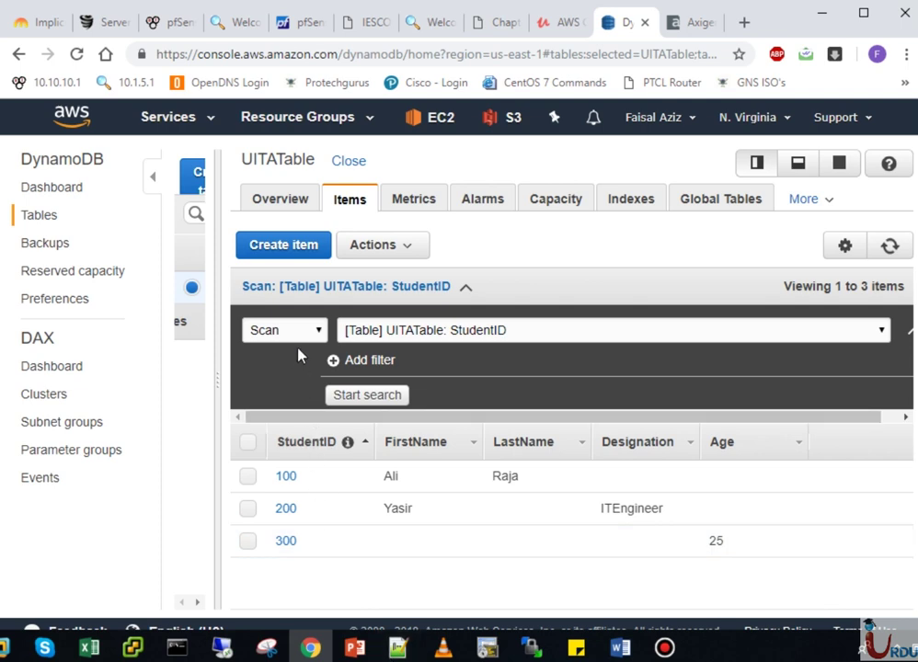
- Run a table scan filtered on FirstName = Yasir
left_click(366, 396)
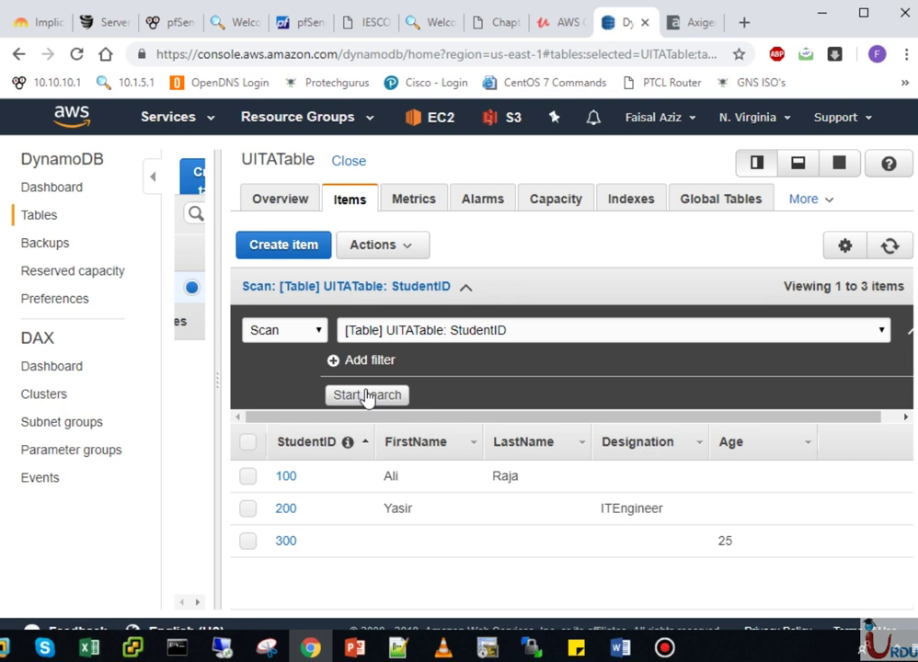
left_click(317, 333)
left_click(317, 333)
left_click(377, 359)
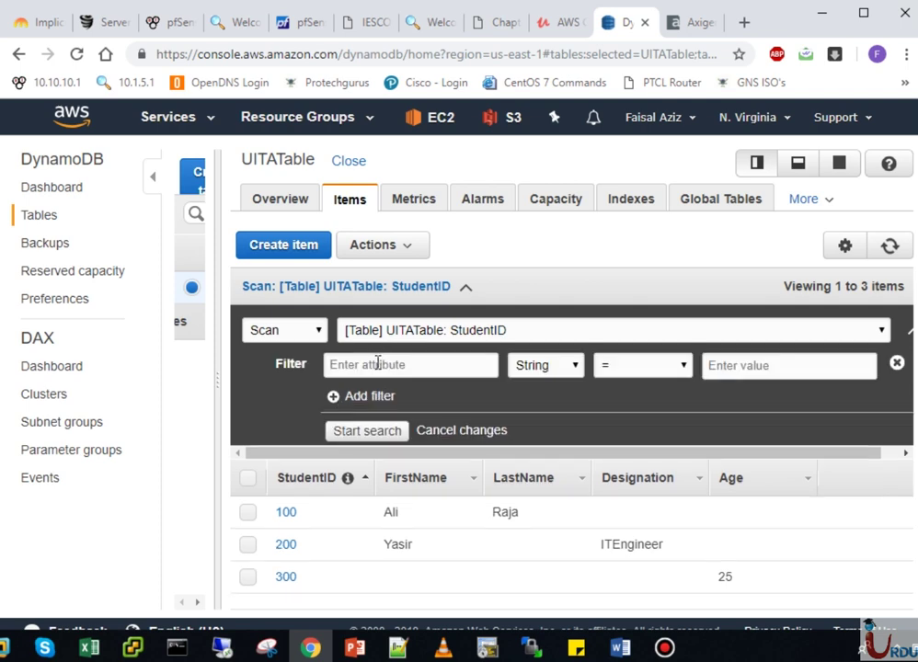
left_click(377, 365)
type("Fir")
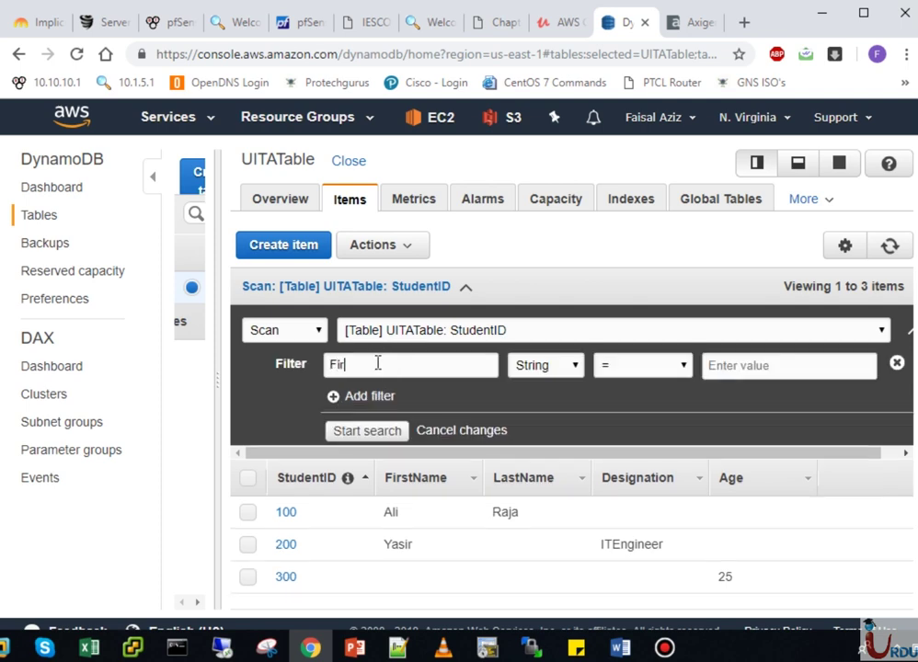
type("stName")
left_click(729, 365)
type("Yasir")
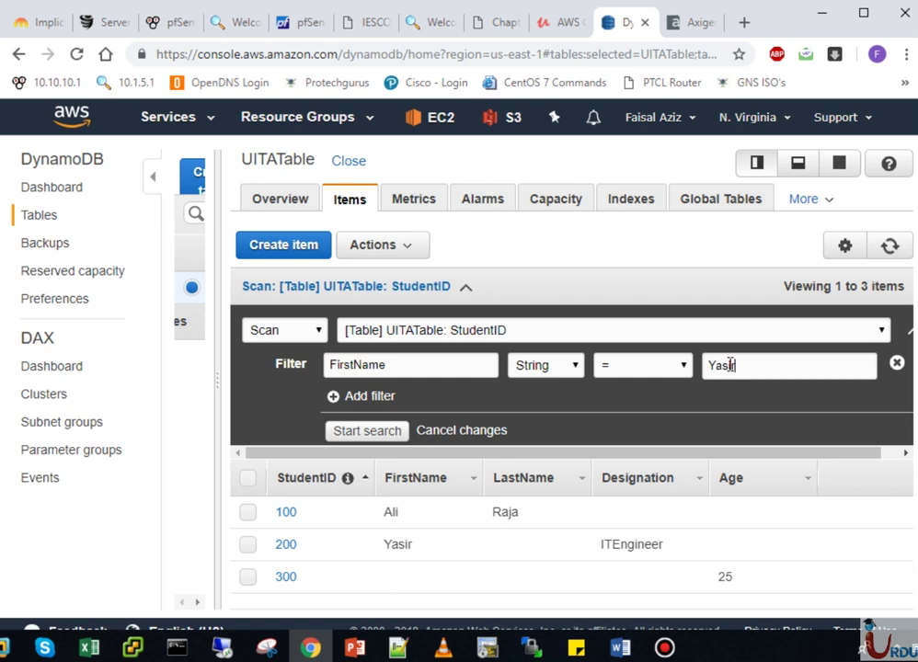
left_click(358, 431)
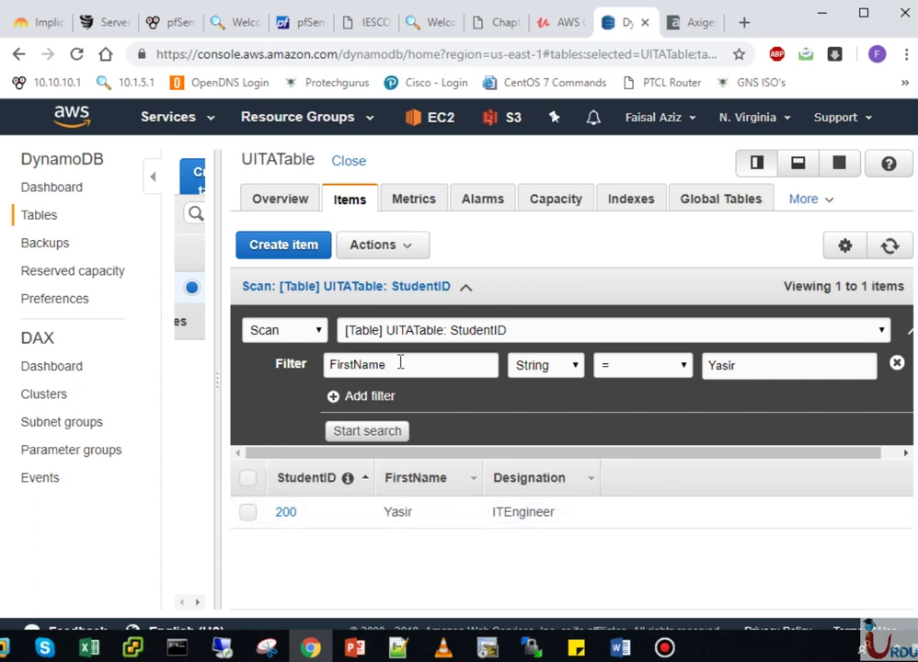
- Change the filter value to Ali, rescan, and start changing the attribute to Age
left_click(739, 365)
key("BackSpace")
key("BackSpace")
type("Ali")
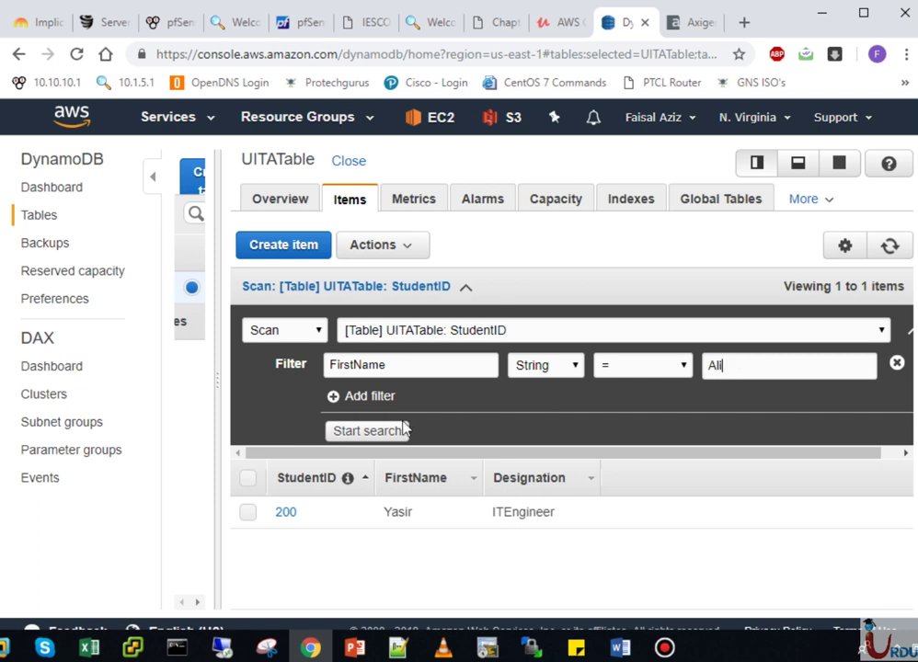
left_click(403, 429)
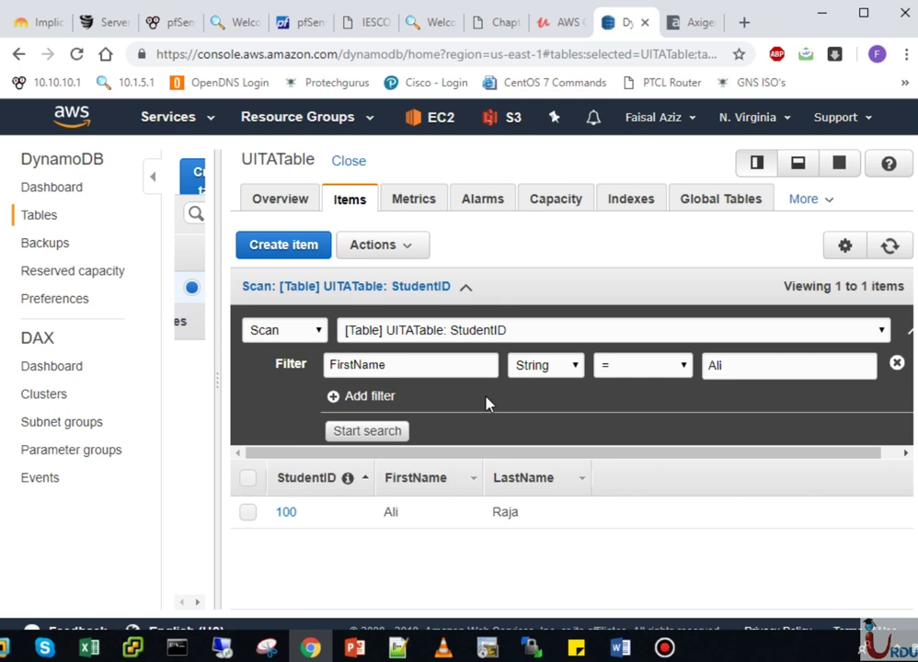
double_click(453, 364)
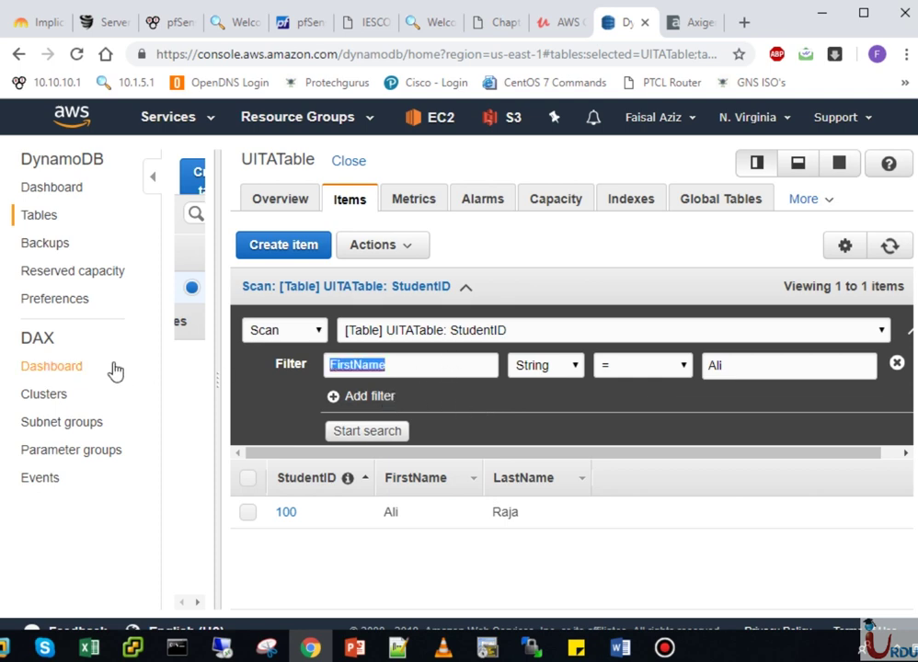
key("BackSpace")
type("Age")
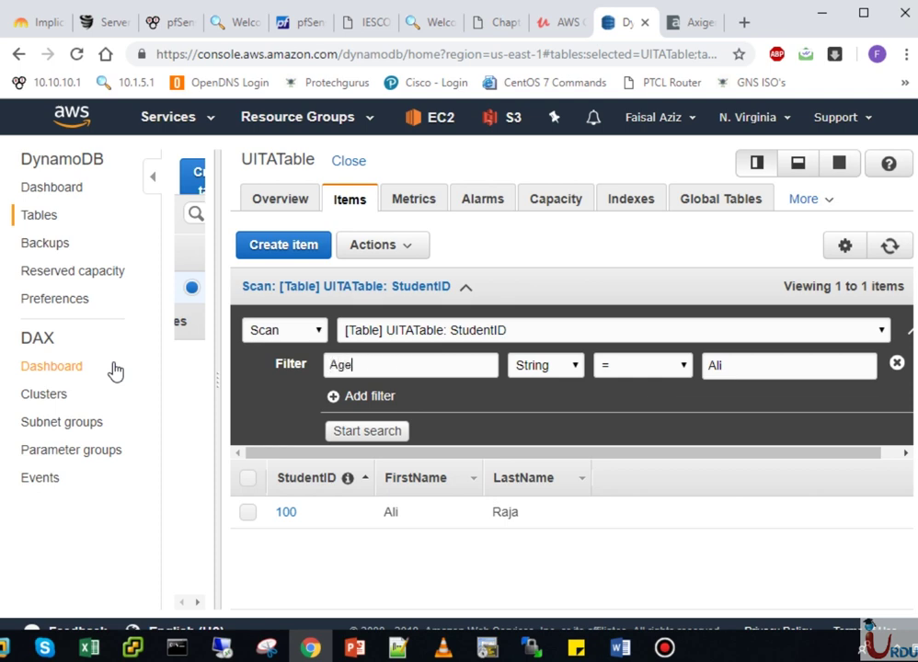
- Scan with an Age = 25 filter, trying both Number and String value types
double_click(733, 362)
key("BackSpace")
type("25")
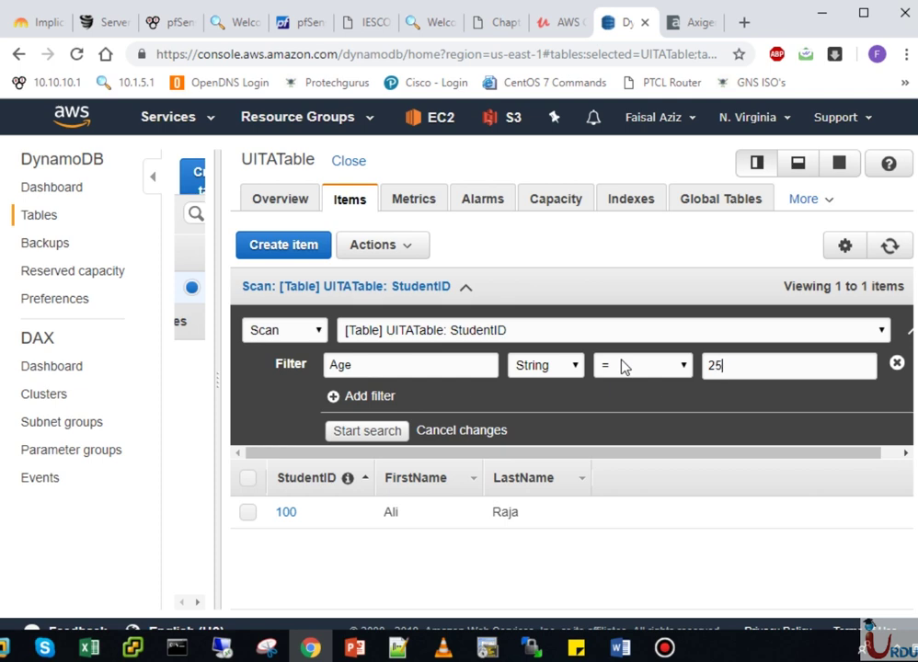
left_click(390, 431)
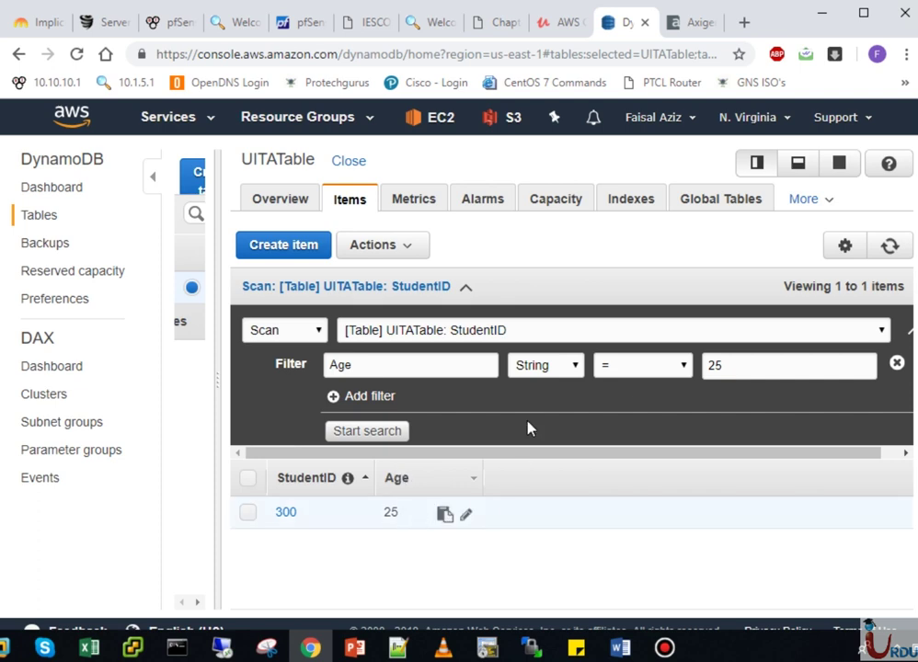
left_click(573, 366)
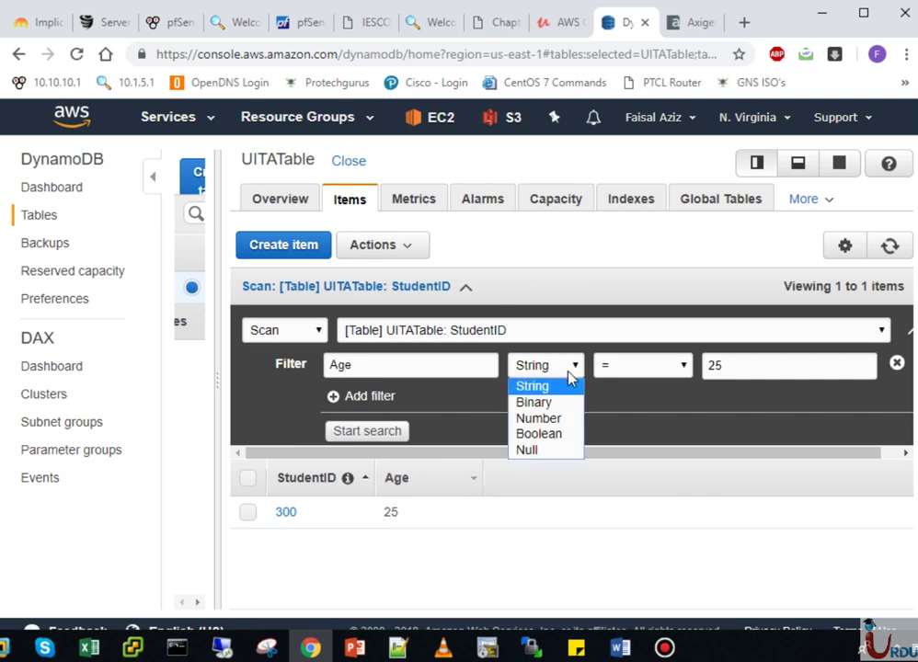
left_click(538, 419)
left_click(370, 434)
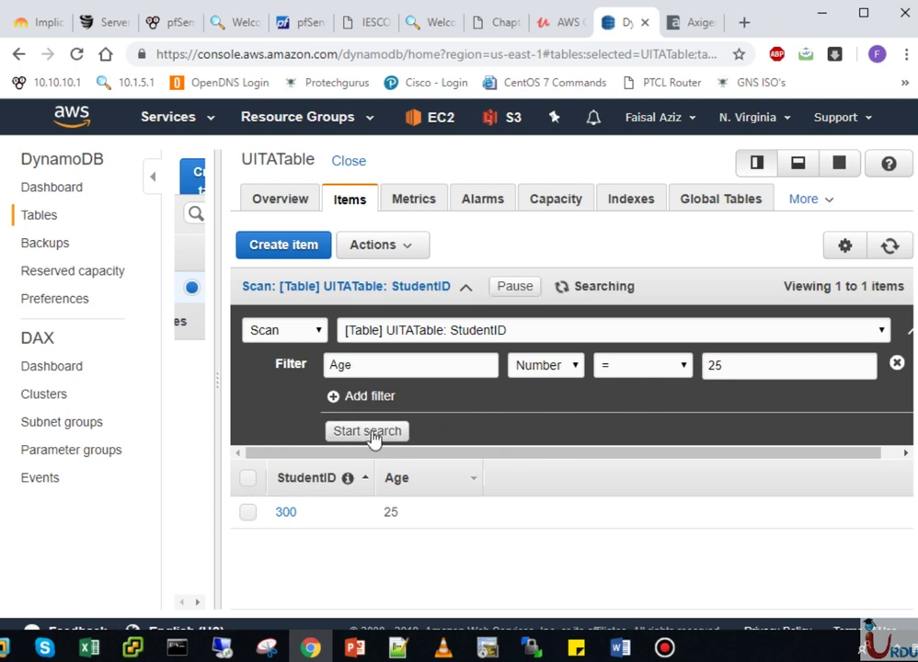
left_click(555, 365)
left_click(537, 385)
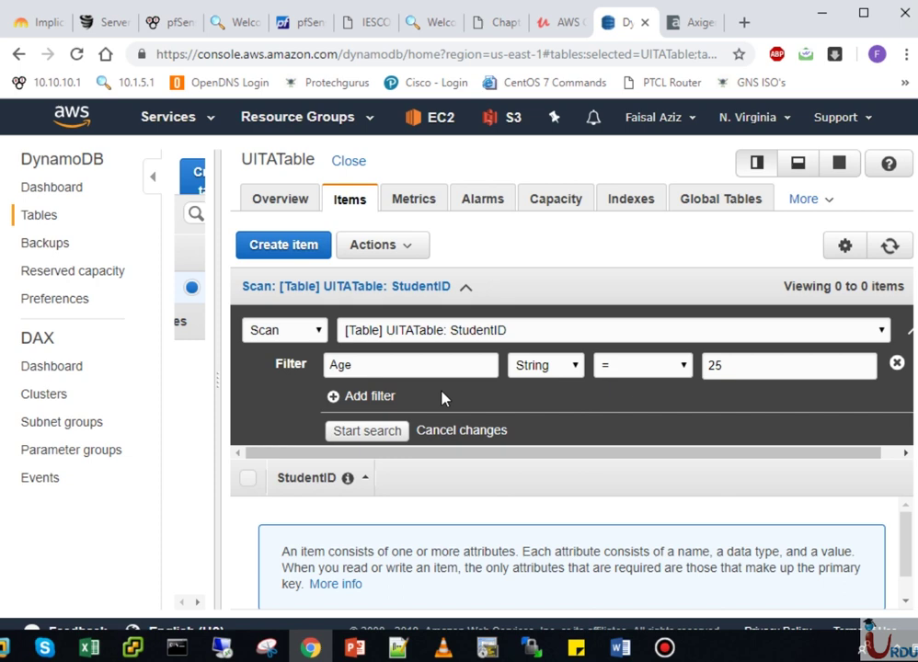
left_click(398, 433)
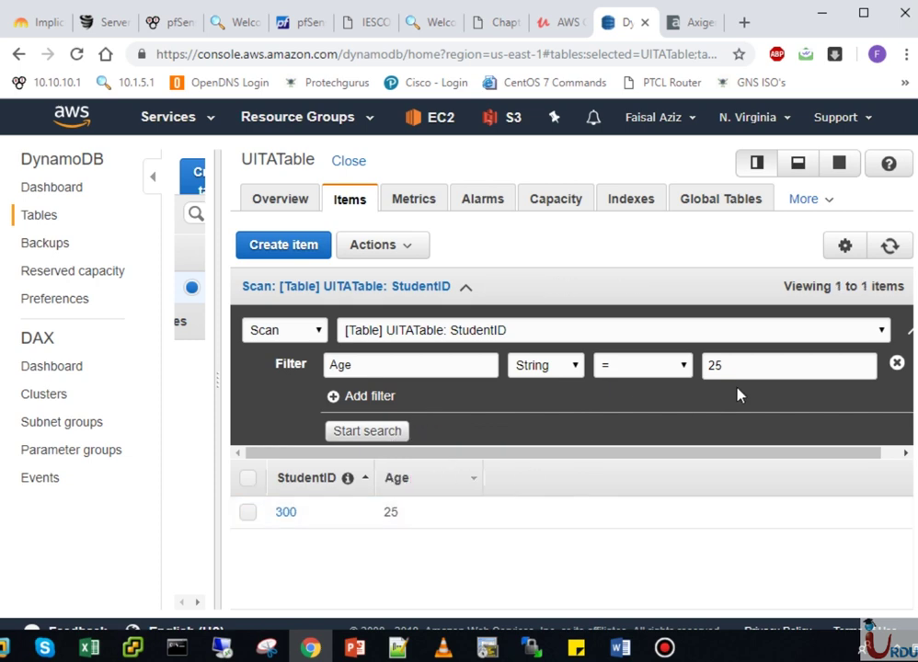
- Remove the filter, select item 300 and view its Actions options
left_click(897, 364)
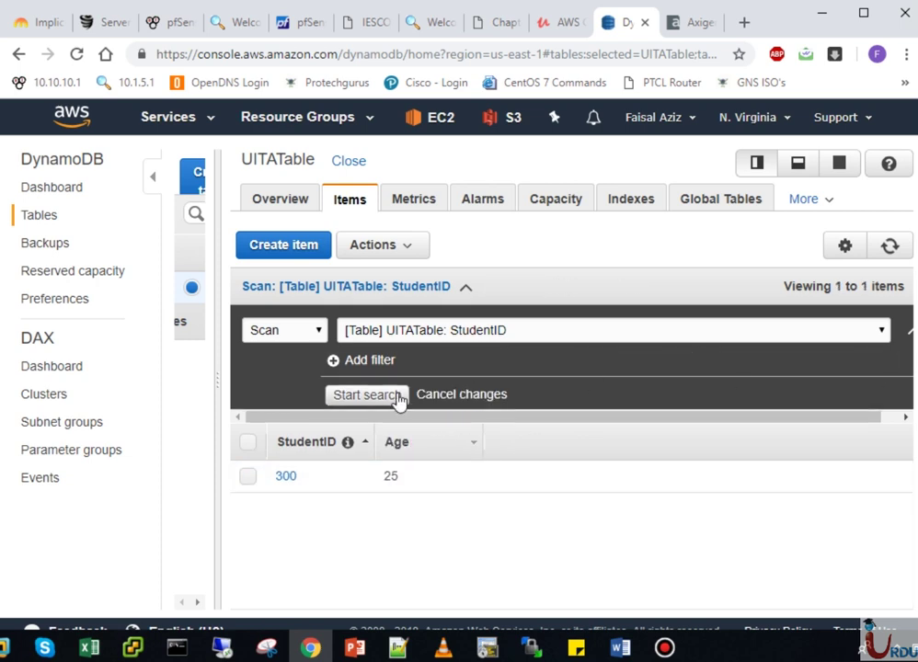
left_click(364, 287)
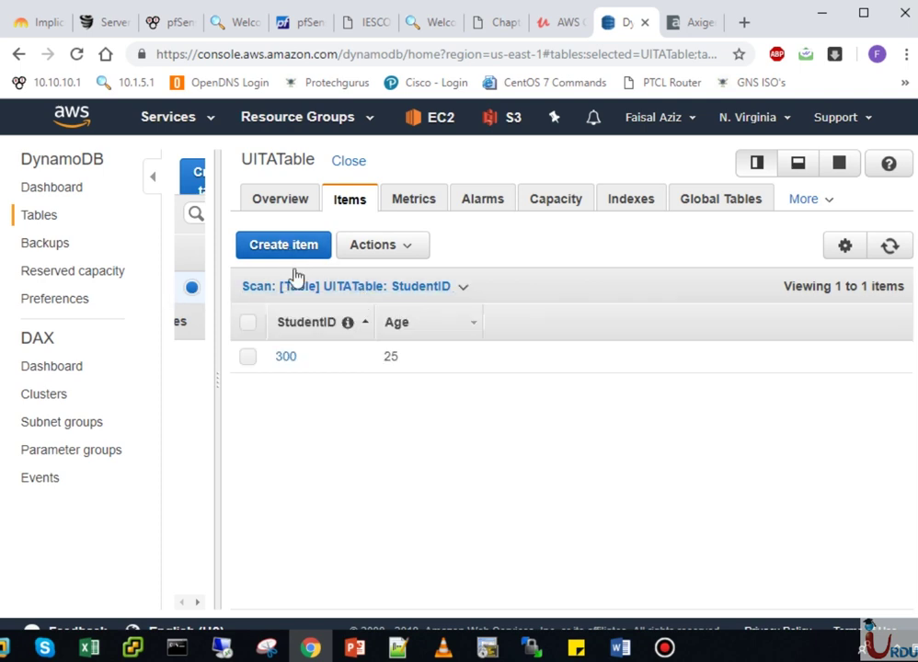
left_click(391, 244)
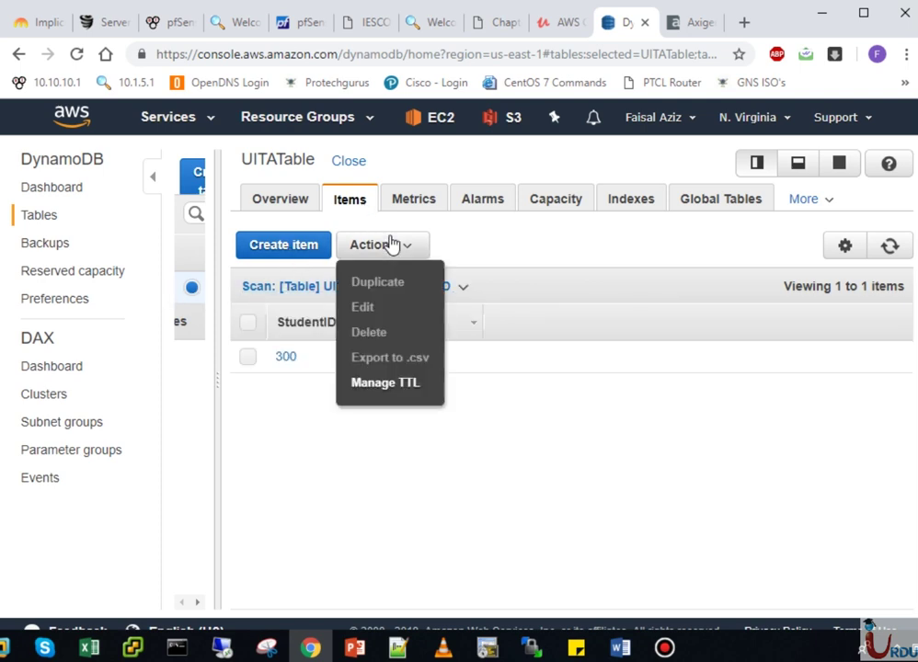
left_click(386, 246)
left_click(248, 356)
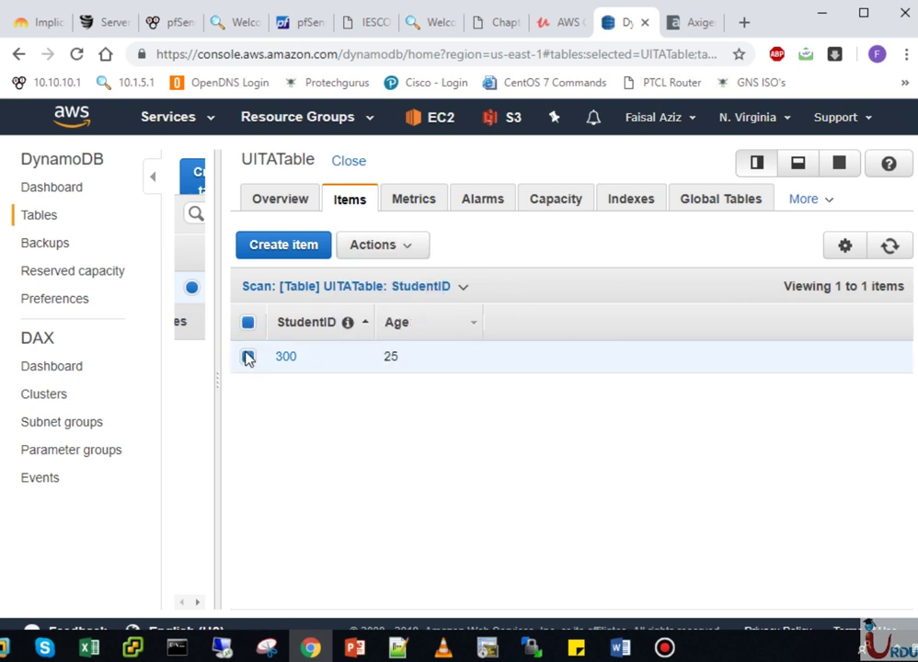
left_click(396, 246)
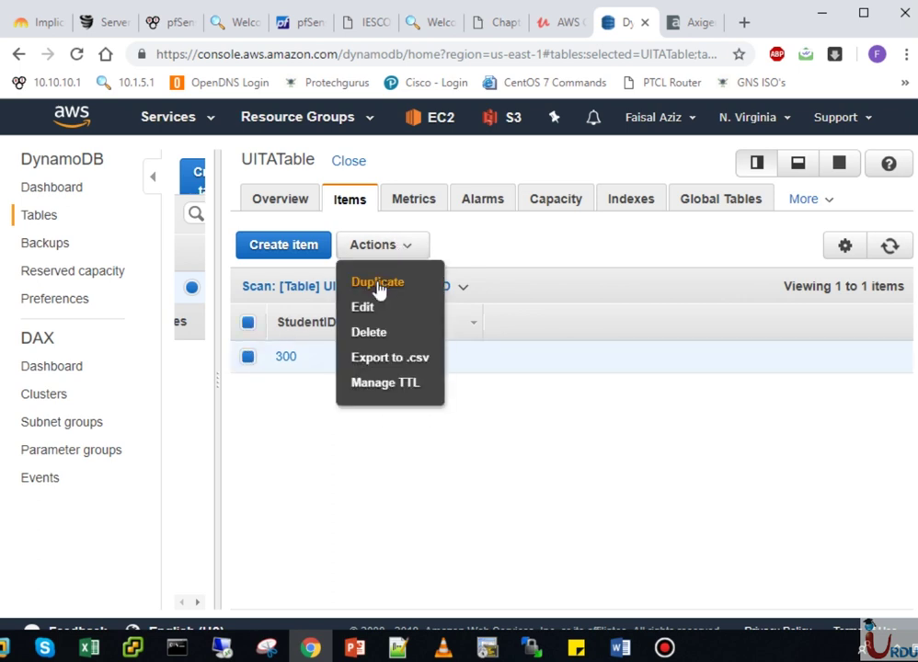
left_click(391, 414)
left_click(280, 202)
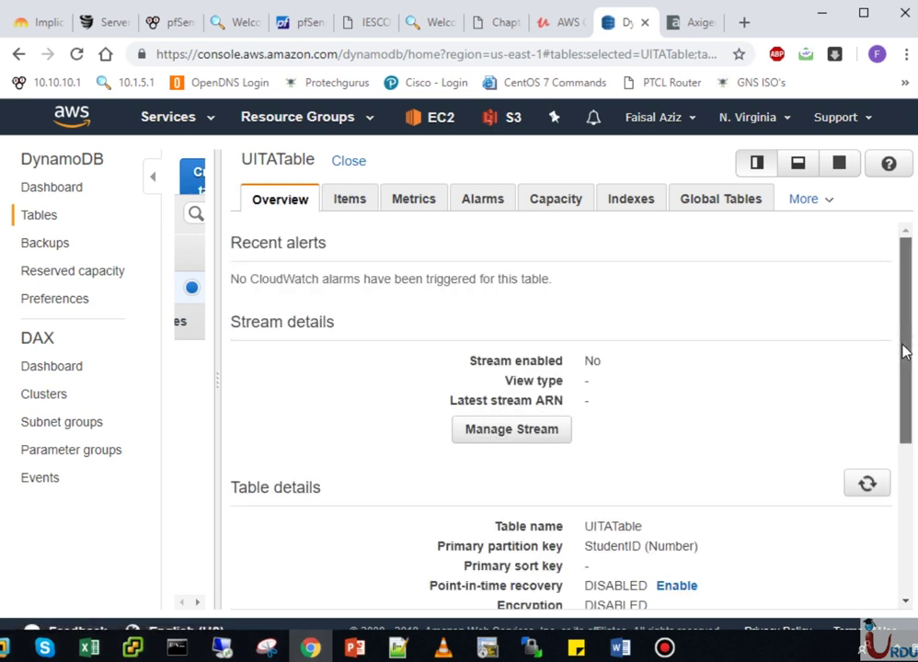
scroll(905, 363, "down", 1)
scroll(908, 344, "up", 1)
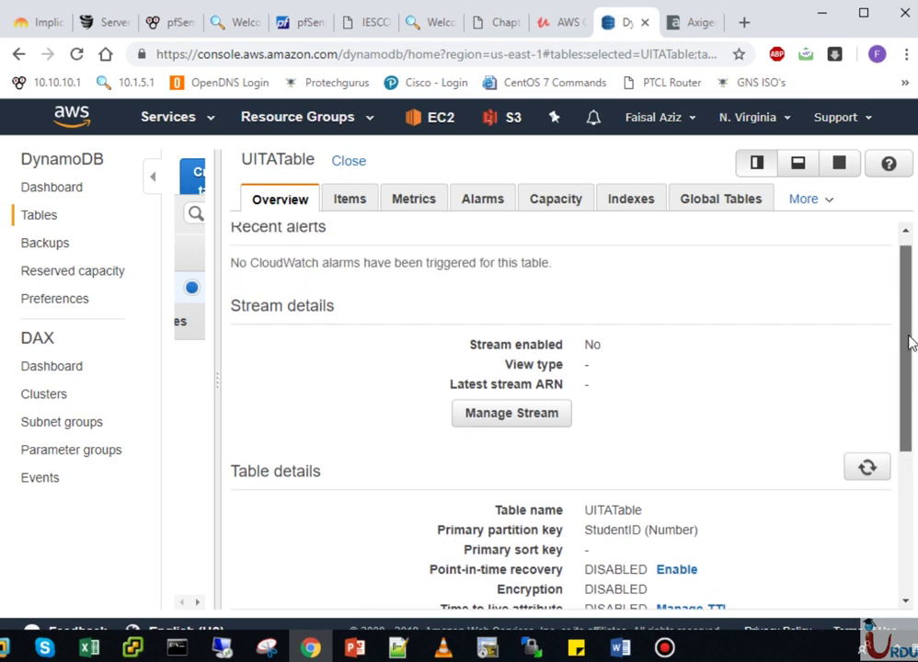
scroll(910, 359, "down", 1)
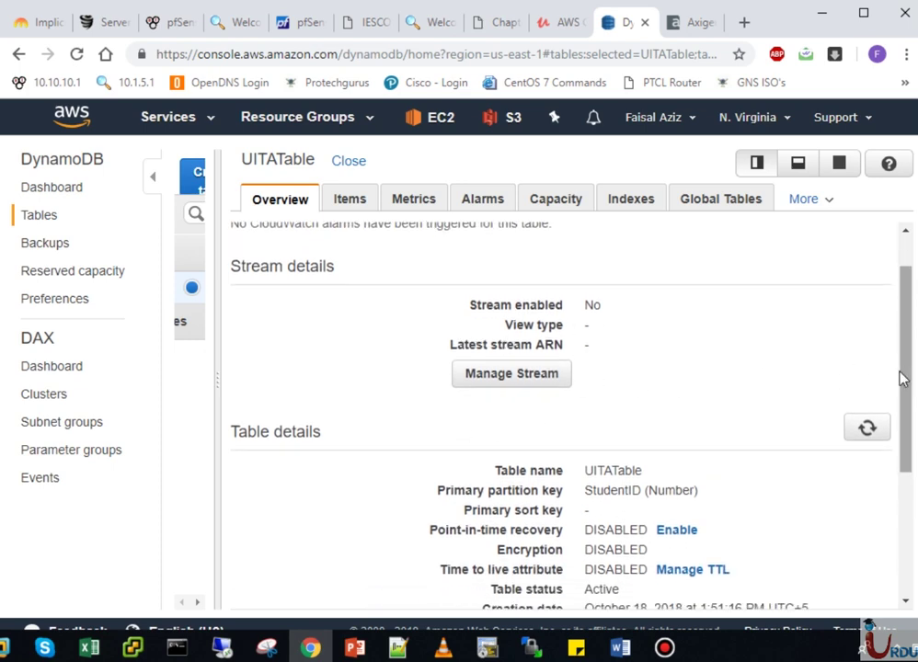
scroll(902, 404, "down", 1)
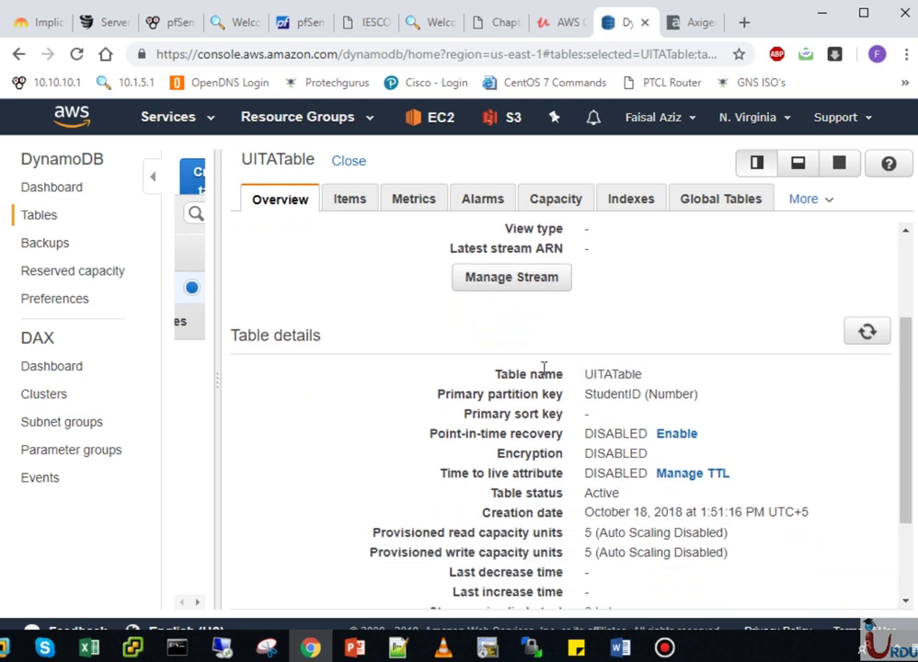
left_click_drag(461, 394, 587, 411)
left_click(633, 392)
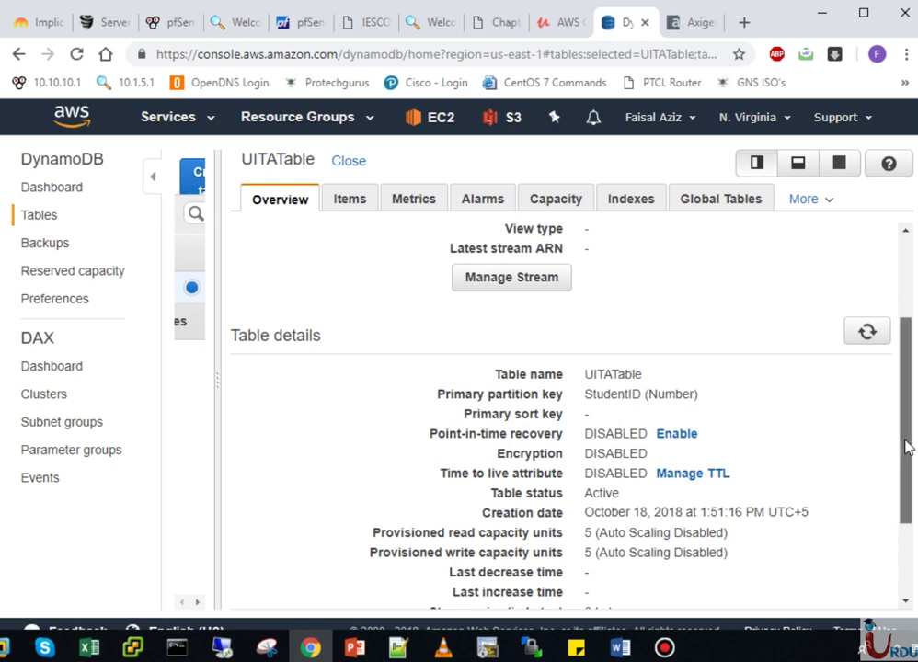
left_click_drag(905, 447, 906, 470)
left_click_drag(906, 471, 906, 492)
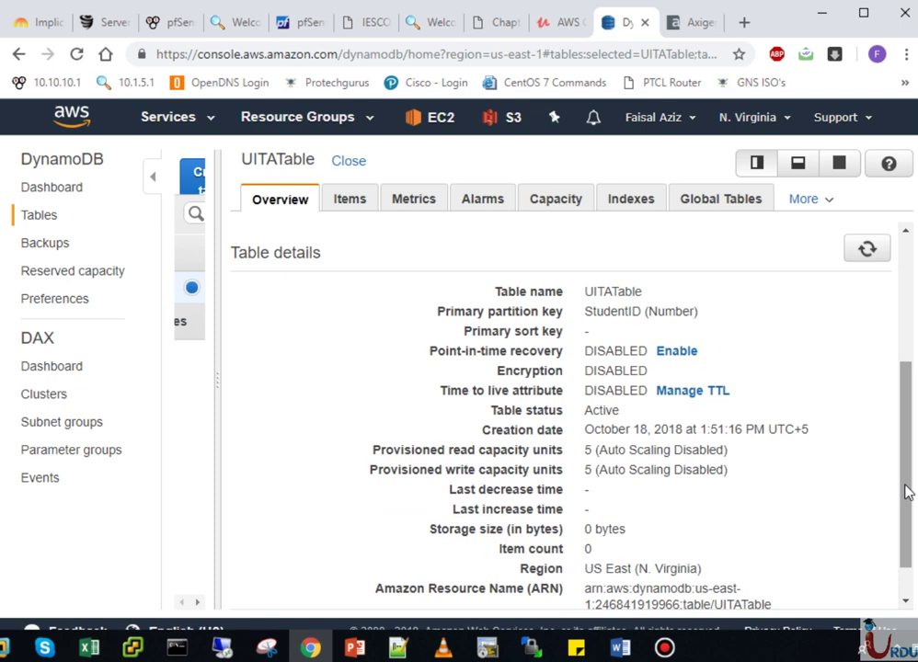
left_click_drag(905, 492, 905, 520)
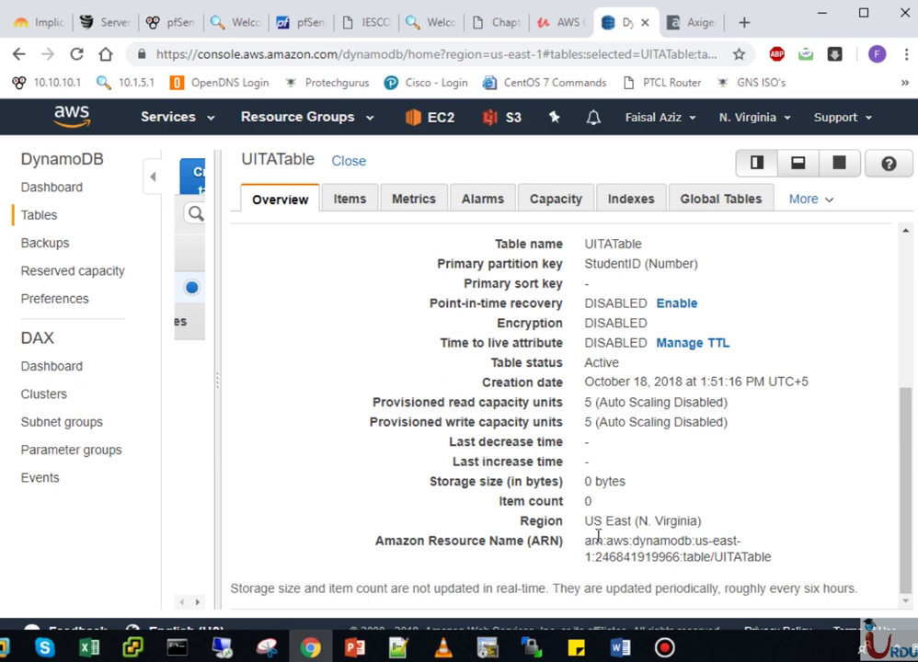
left_click_drag(585, 541, 779, 559)
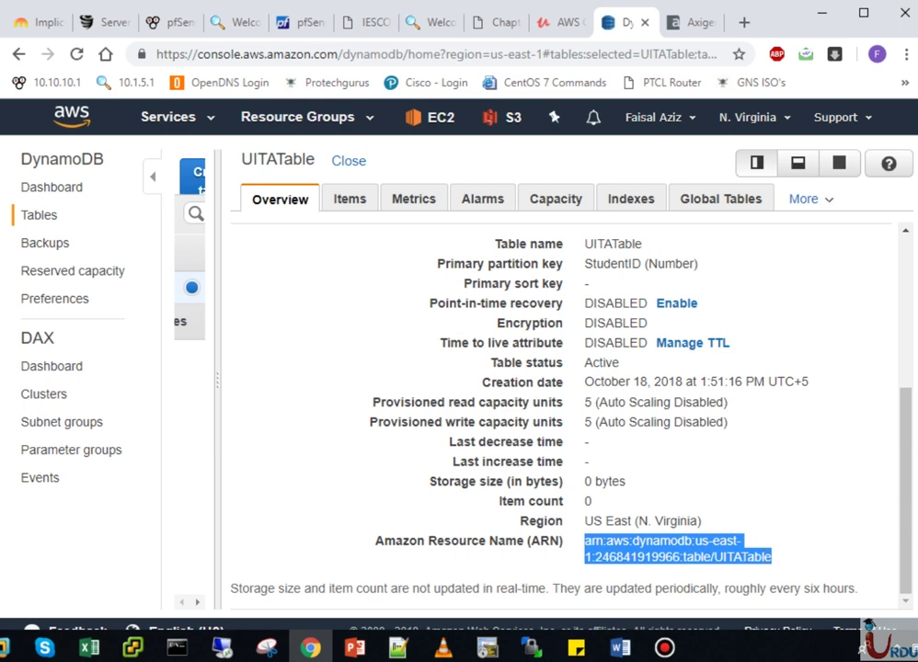
left_click_drag(913, 499, 712, 308)
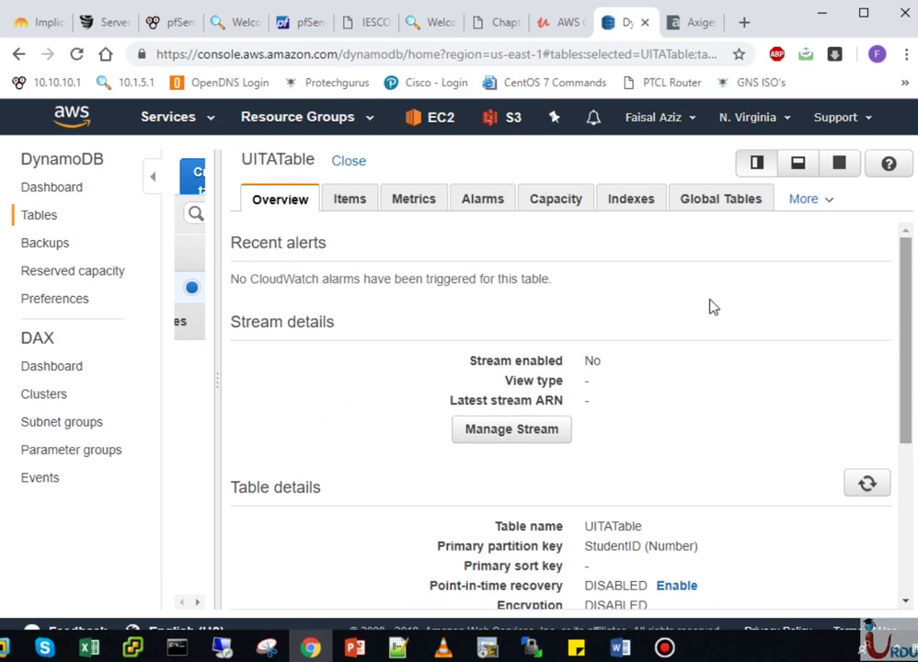
left_click(350, 198)
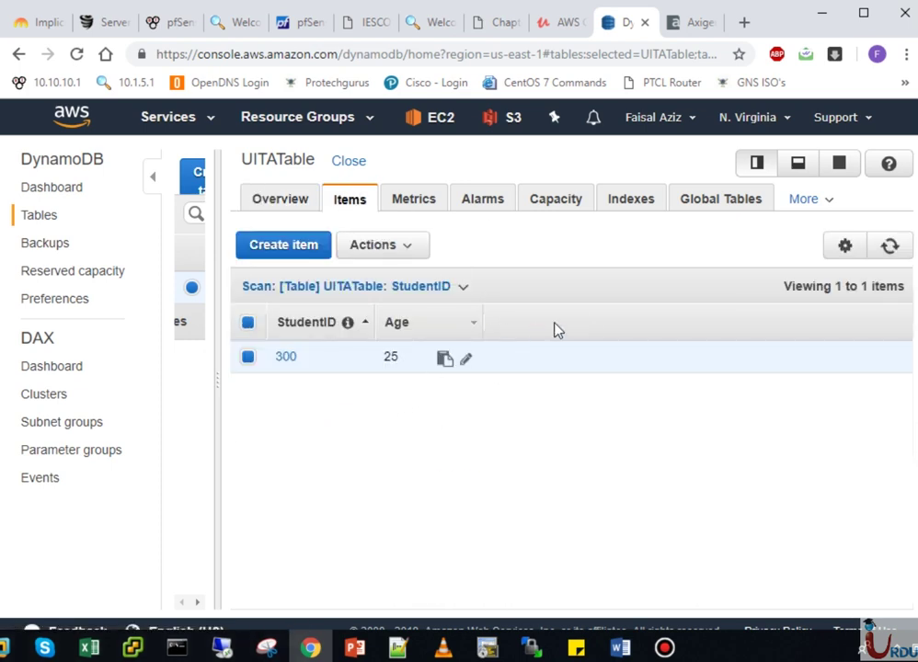
- Scroll through UITATable's metrics charts, then list its read and write capacity alarms
left_click(441, 206)
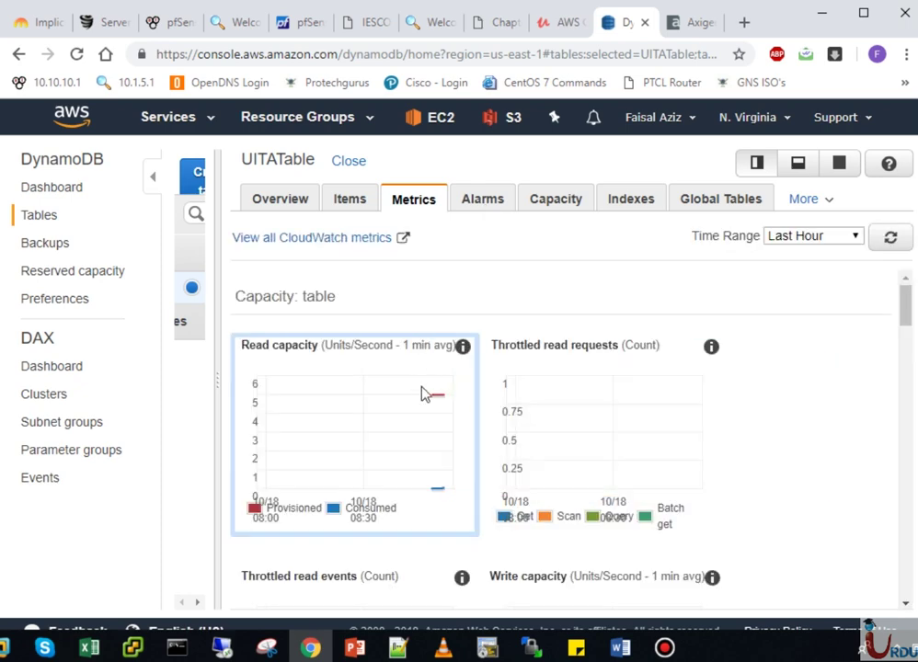
scroll(907, 369, "down", 6)
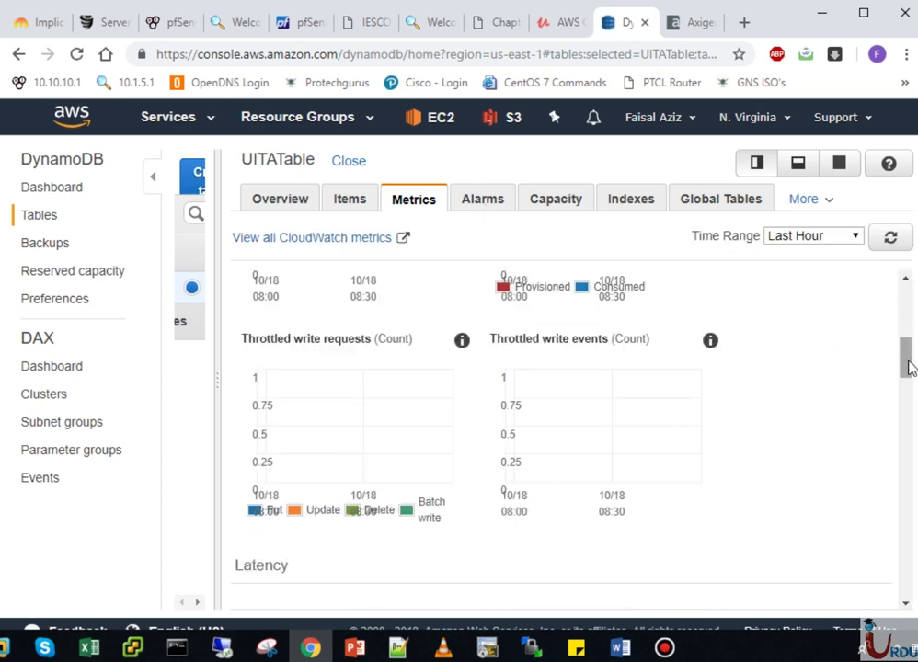
mouse_move(913, 391)
left_mouse_down()
mouse_move(913, 495)
mouse_move(913, 391)
left_mouse_up()
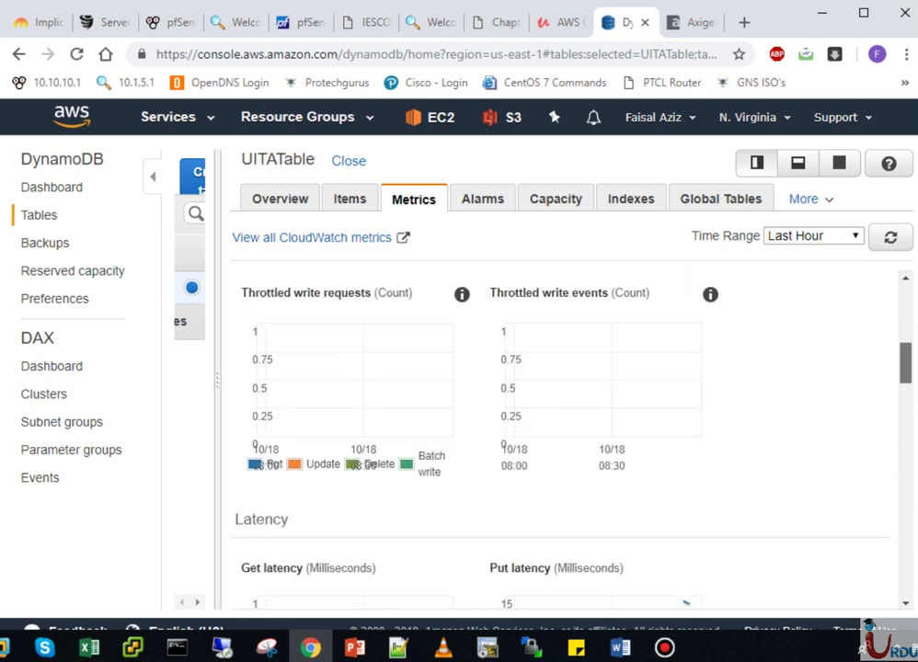
left_click(905, 299)
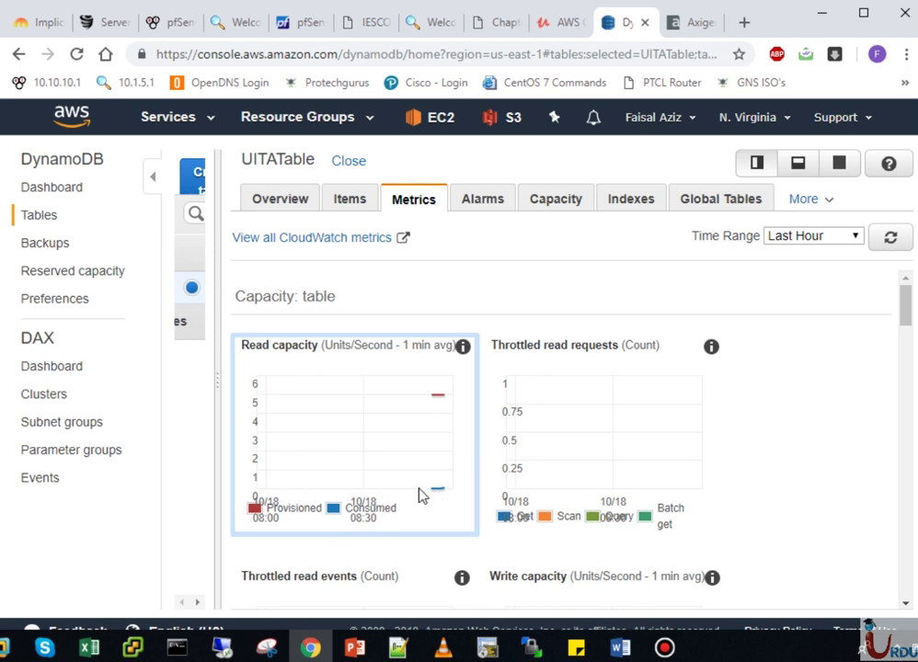
left_click(476, 204)
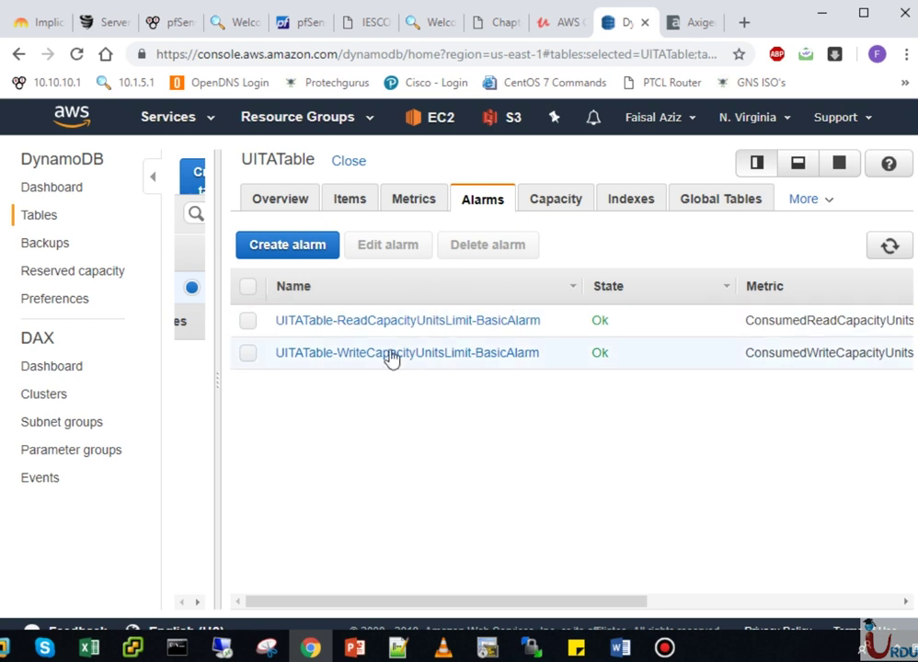
- Review UITATable's Capacity, Indexes and Global Tables tabs
left_click(565, 202)
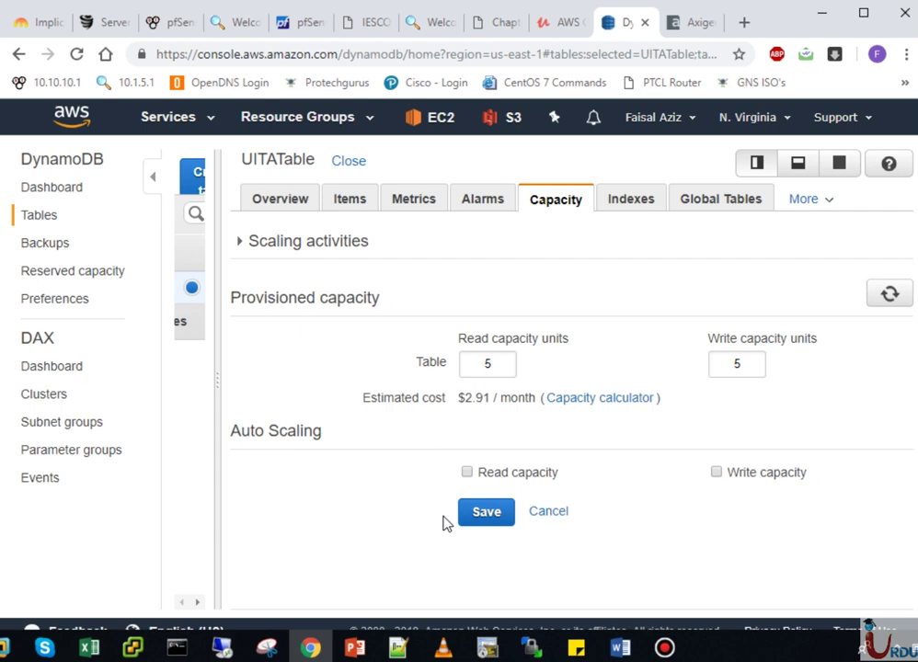
left_click(621, 205)
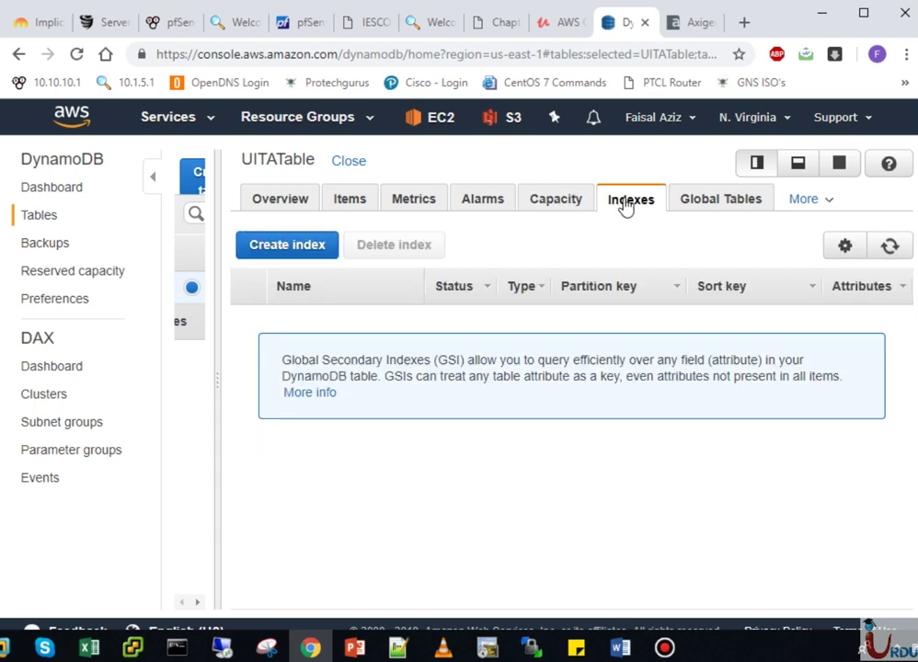
left_click(670, 204)
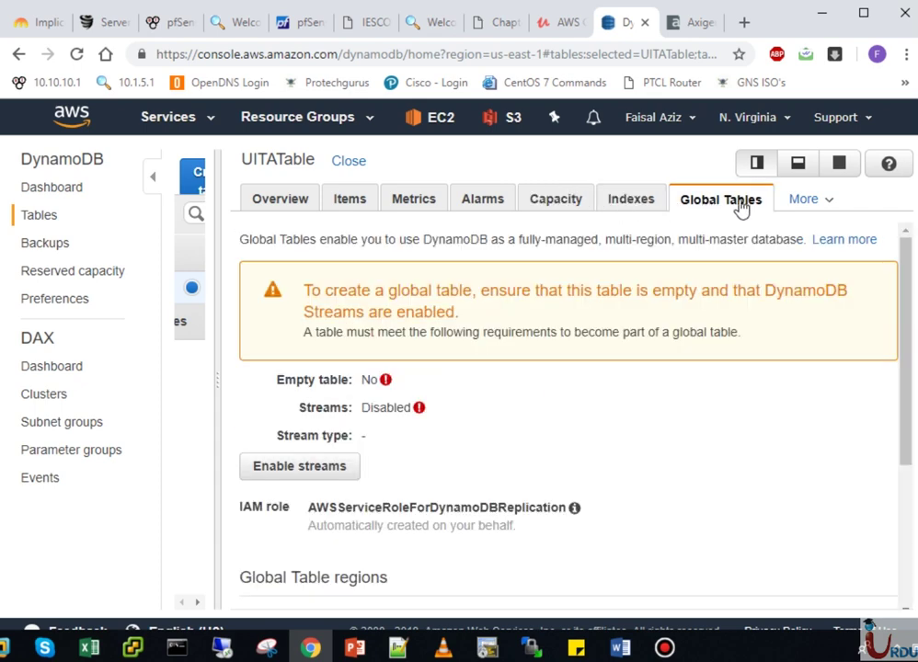
- Check the Backups, Access control and Tags pages under More, then return to Overview
left_click(812, 210)
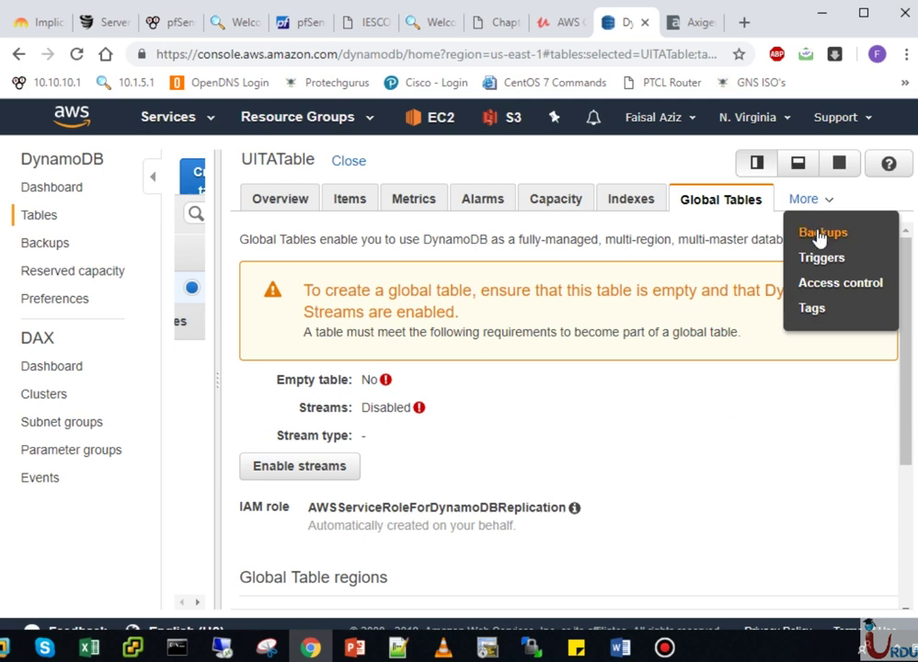
left_click(808, 233)
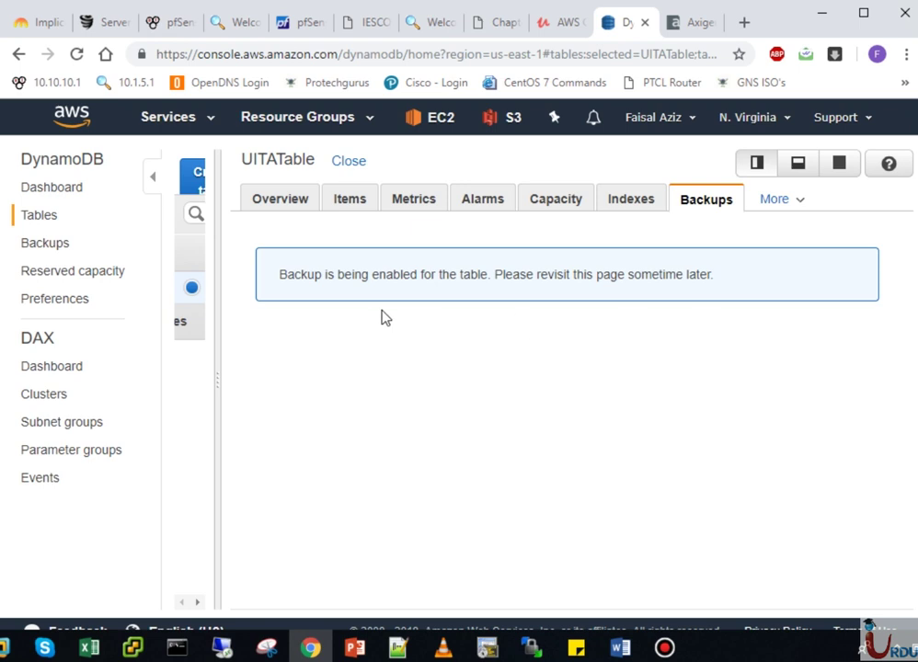
left_click(773, 201)
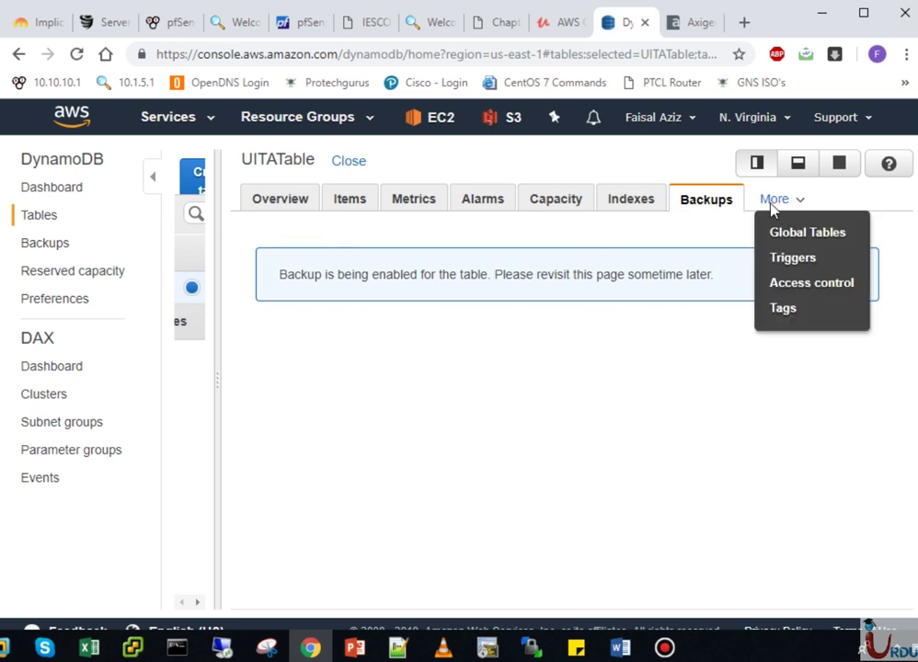
left_click(794, 286)
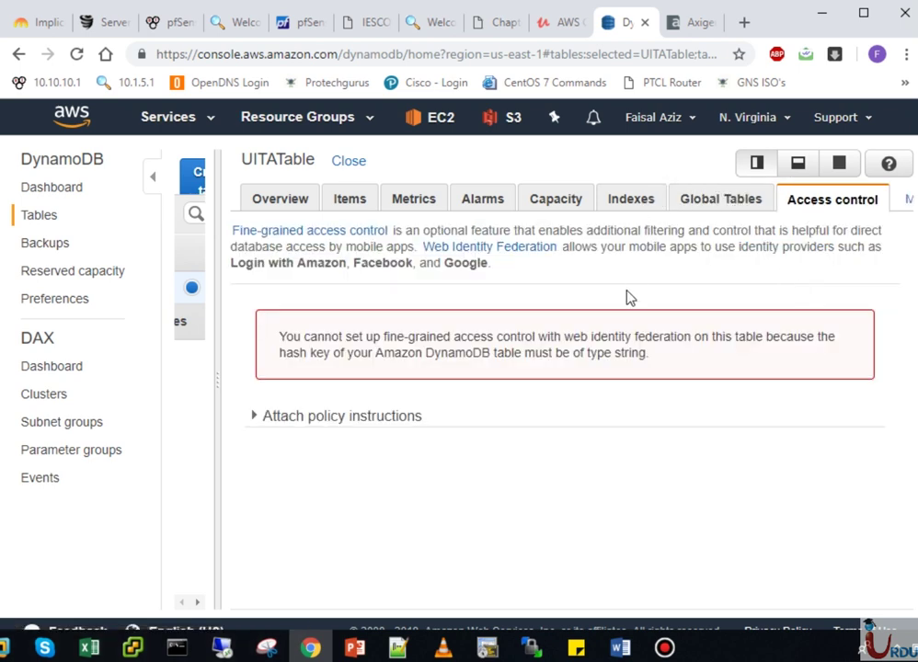
left_click(905, 203)
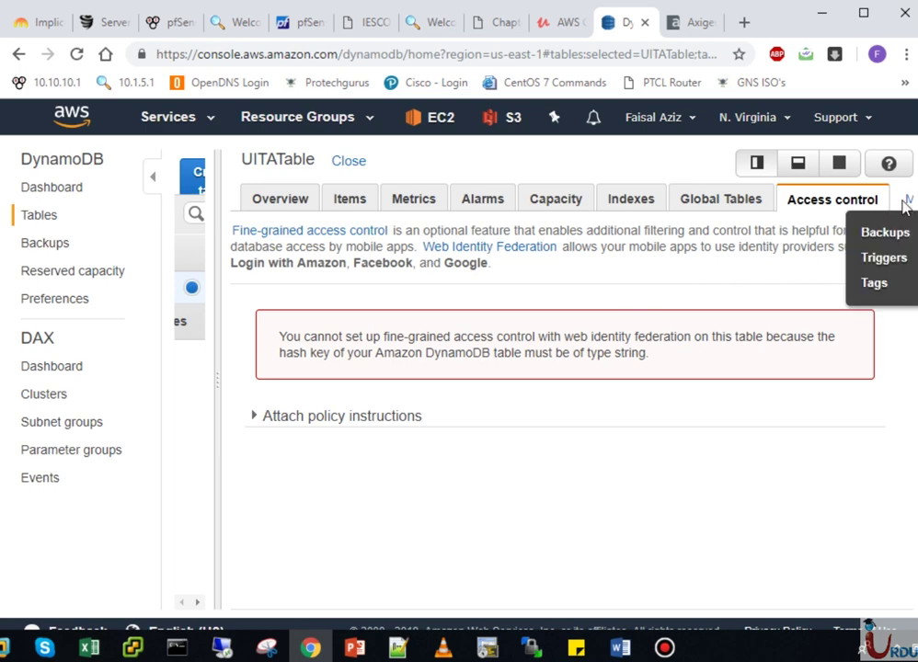
left_click(881, 282)
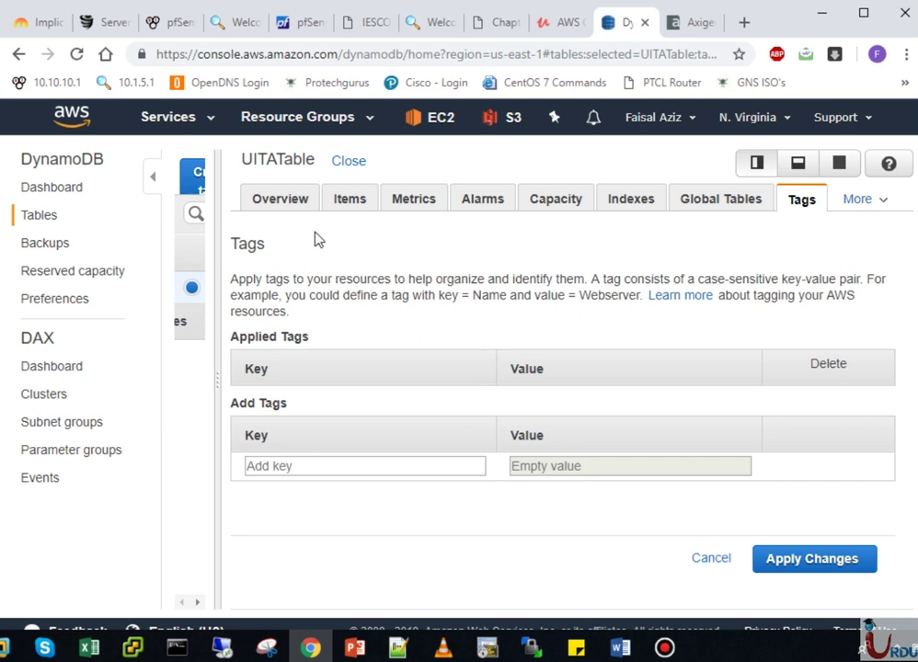
left_click(293, 205)
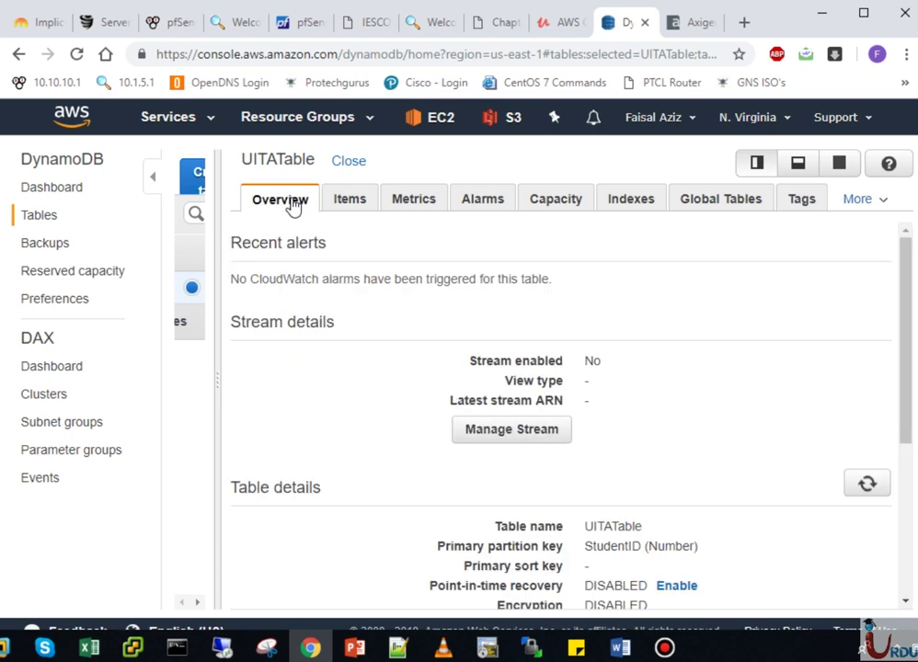
- Show UITATable's Items tab in a widened pane and expand the Scan settings
left_click(348, 204)
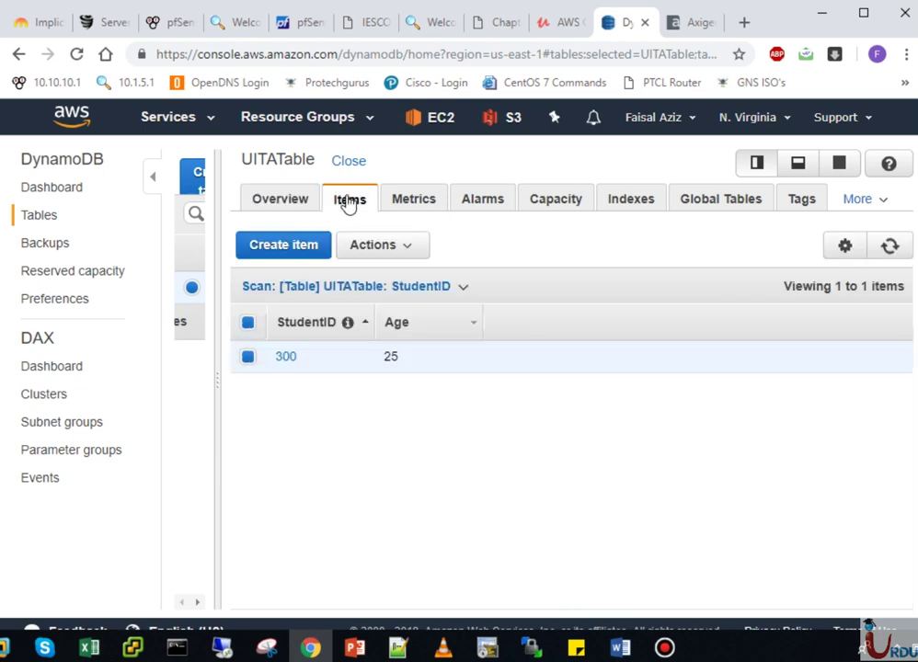
left_click(351, 163)
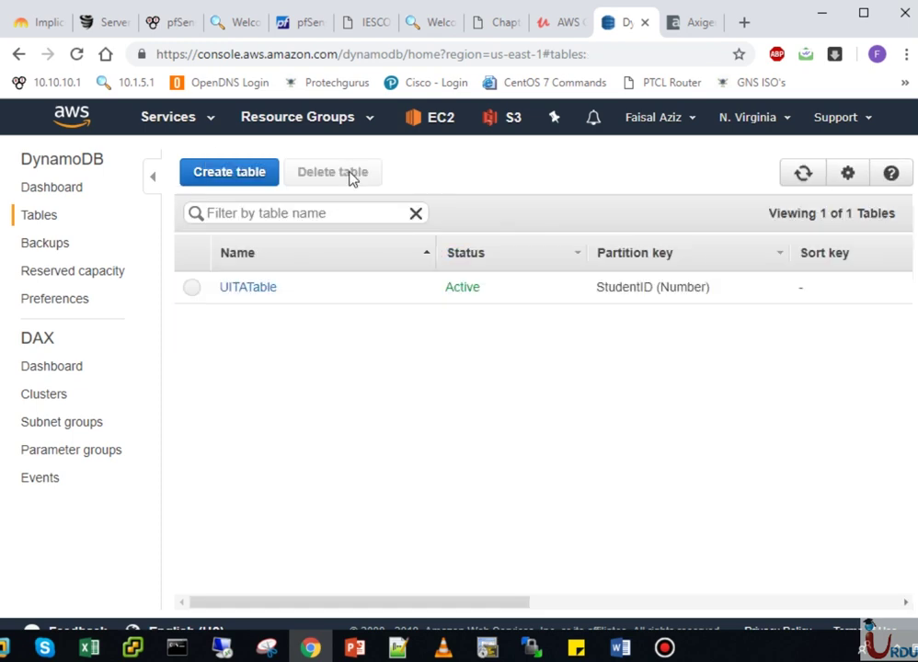
left_click(260, 286)
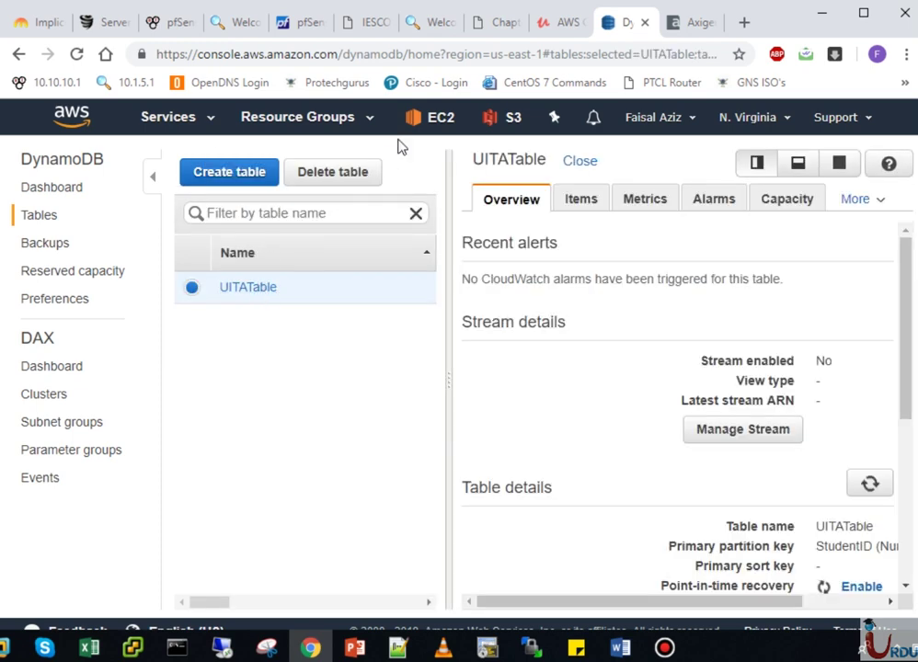
left_click(580, 201)
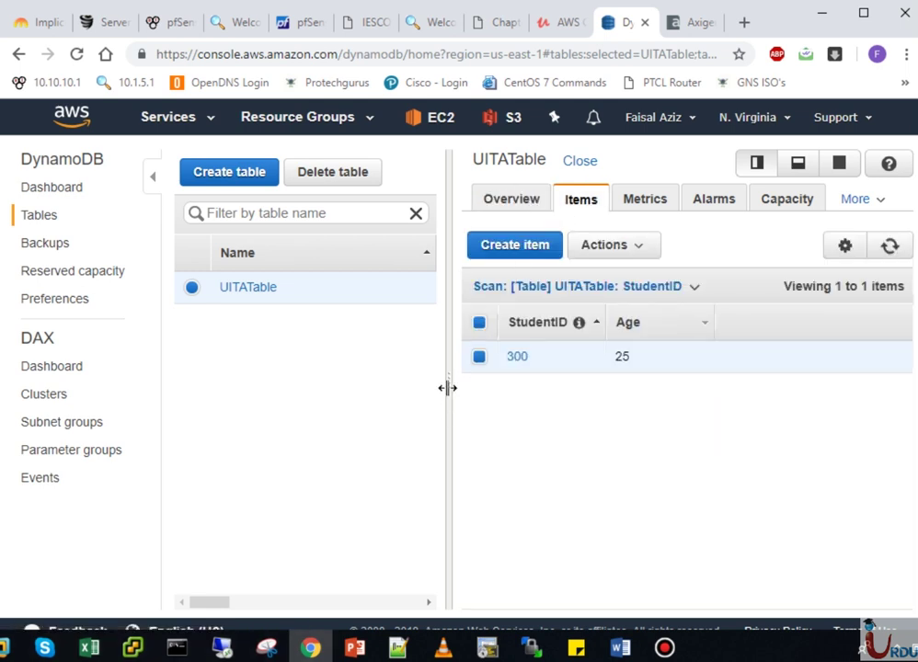
left_click_drag(446, 388, 264, 411)
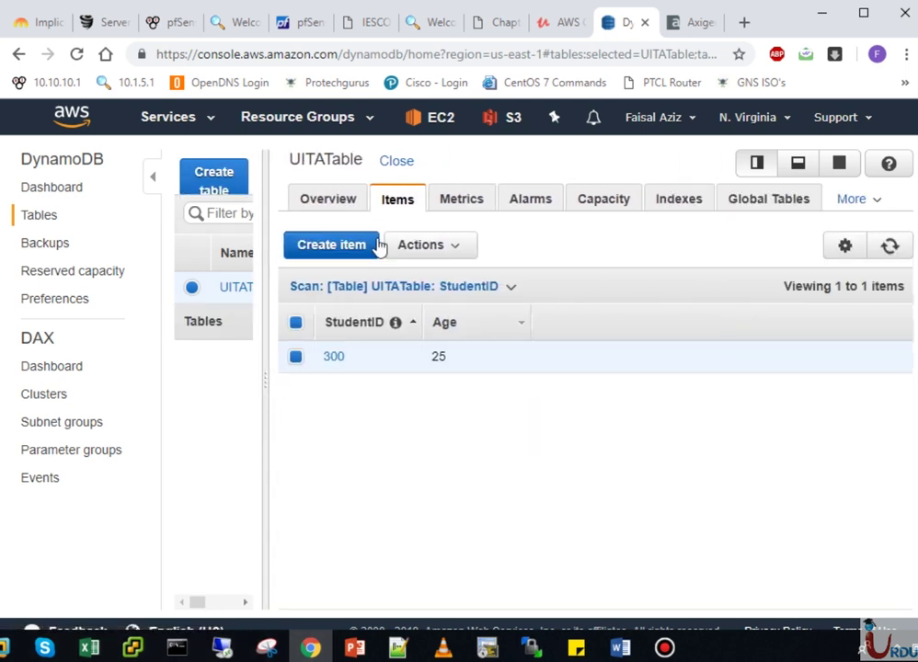
left_click(422, 287)
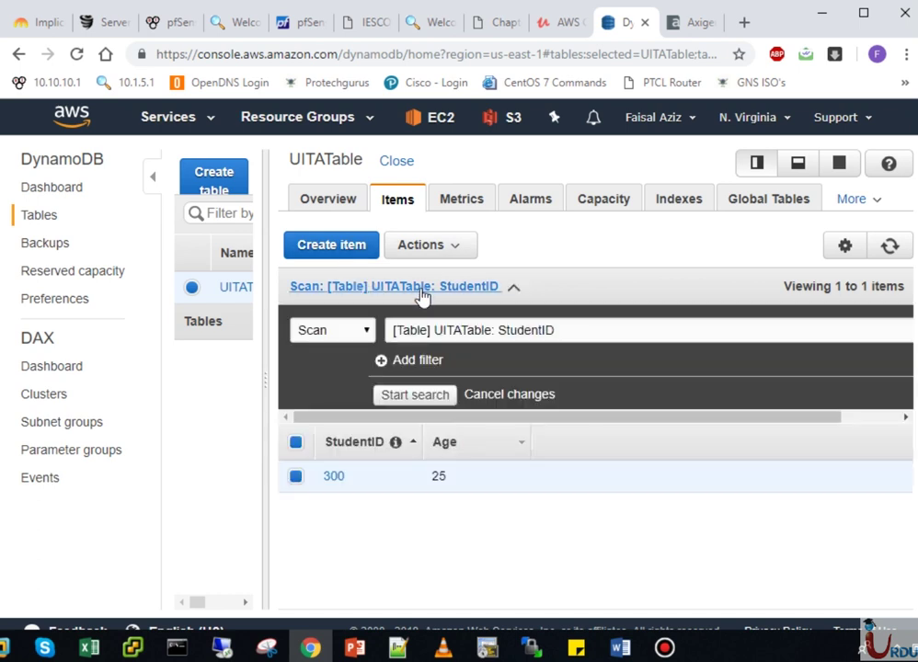
left_click(422, 289)
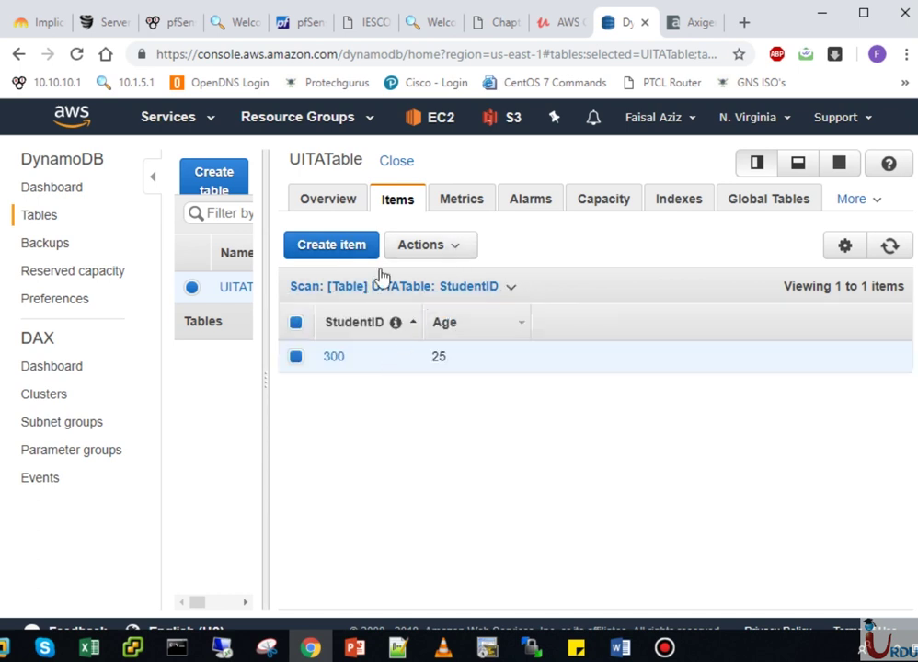
left_click(319, 288)
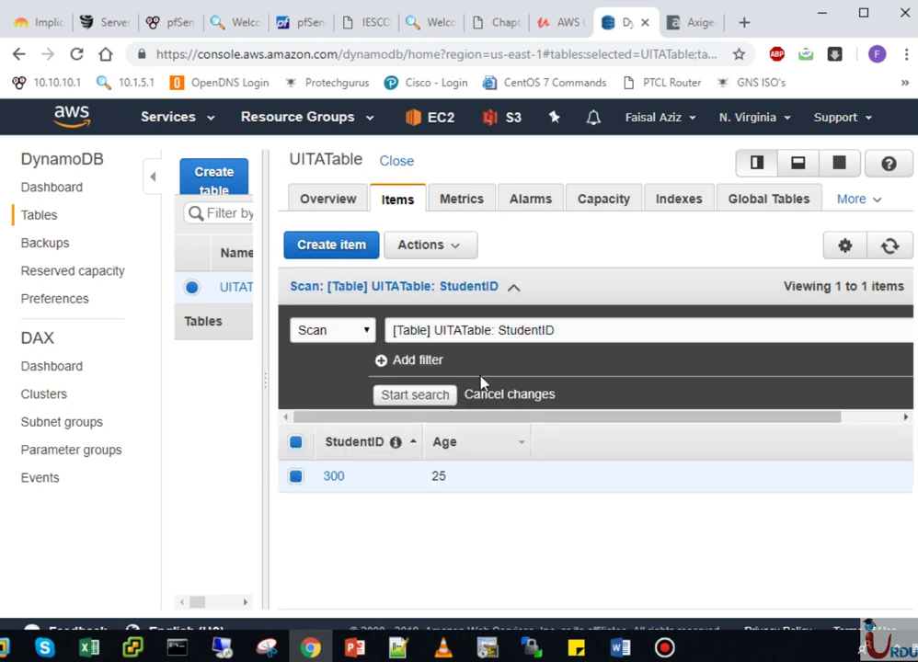
- Erase the Age attribute and value 25 from the scan filter and run the scan
left_click(509, 395)
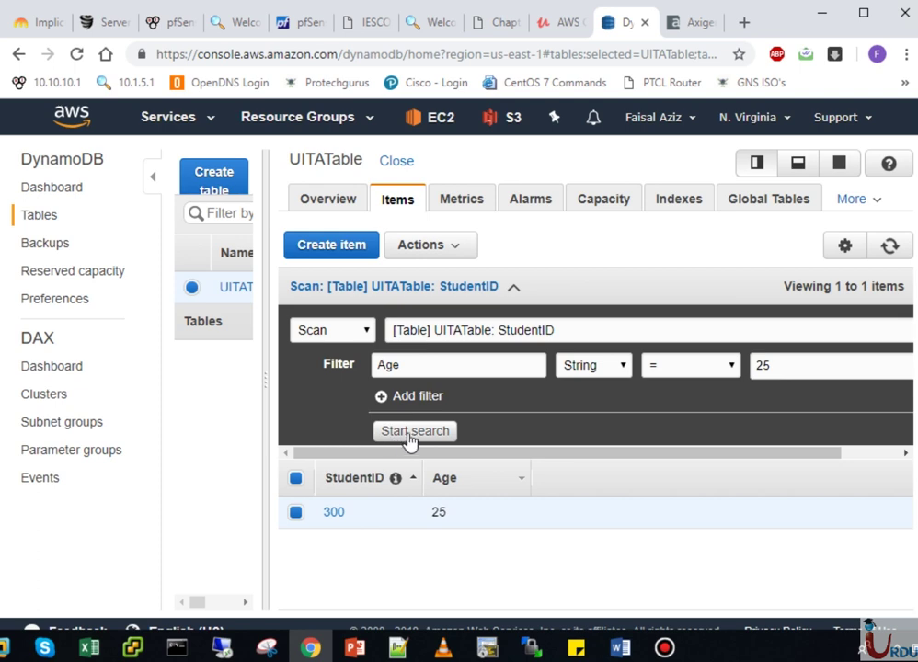
left_click_drag(426, 367, 219, 375)
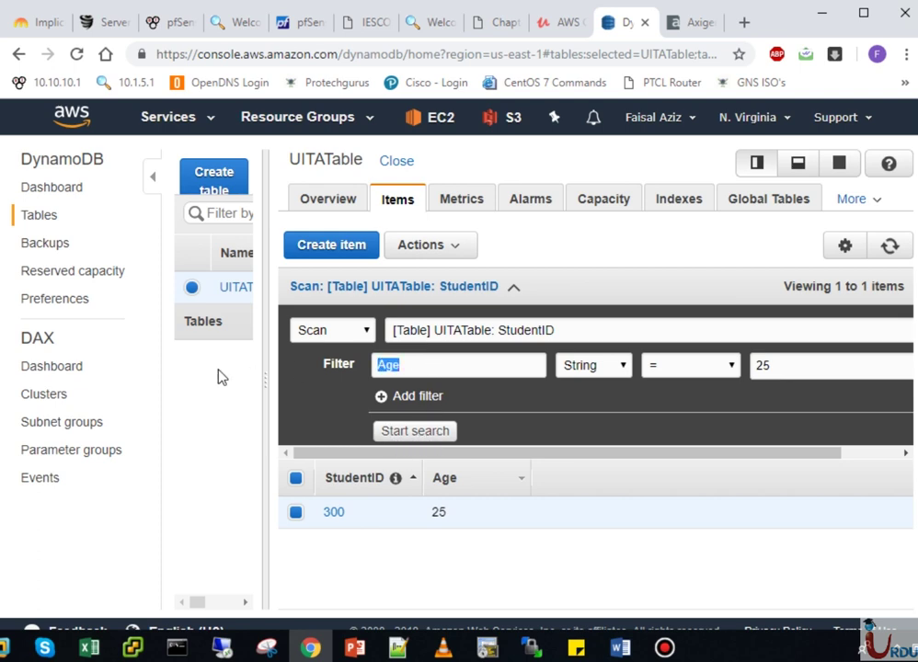
key("BackSpace")
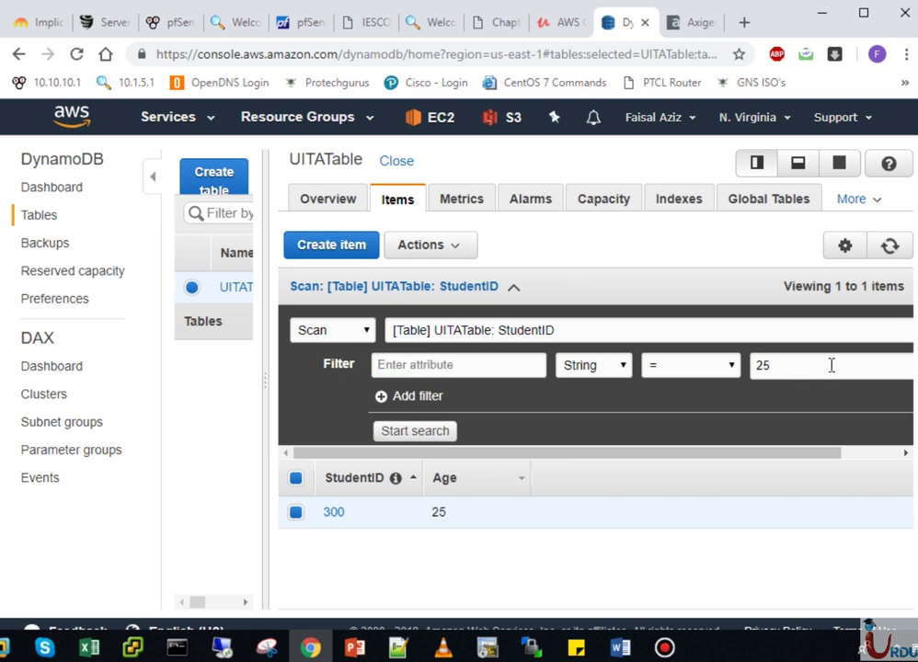
left_click_drag(830, 365, 504, 362)
key("BackSpace")
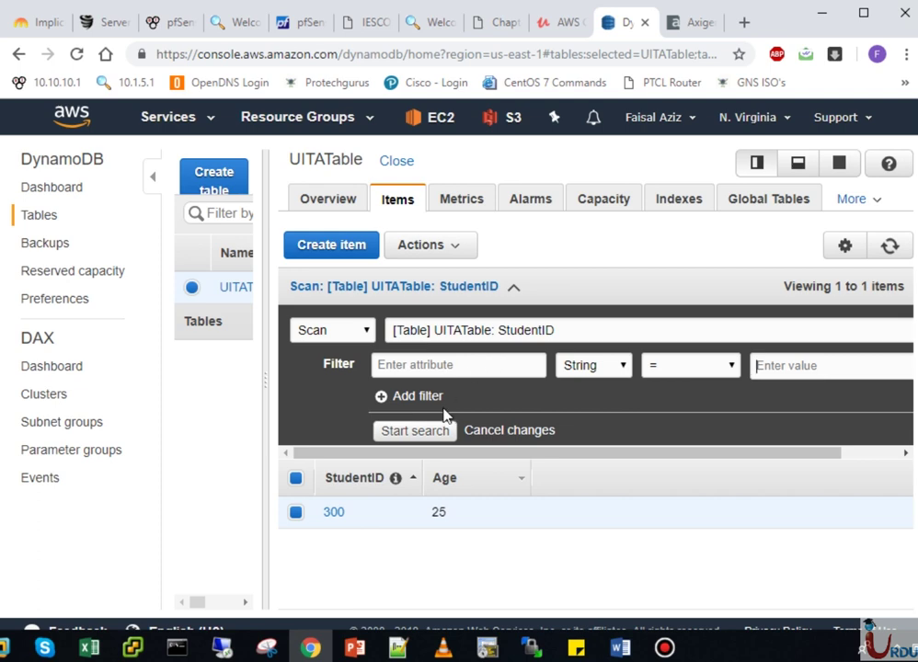
left_click(446, 434)
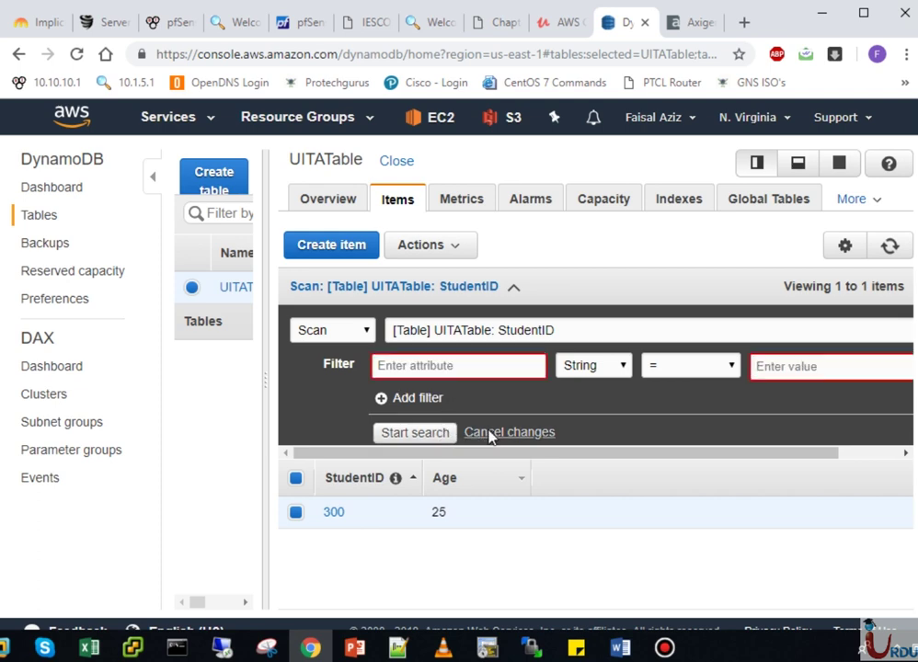
- Revert the filter to Age and 25, keep UITATable as scan target, and open the Dashboard
left_click(492, 432)
left_click(488, 332)
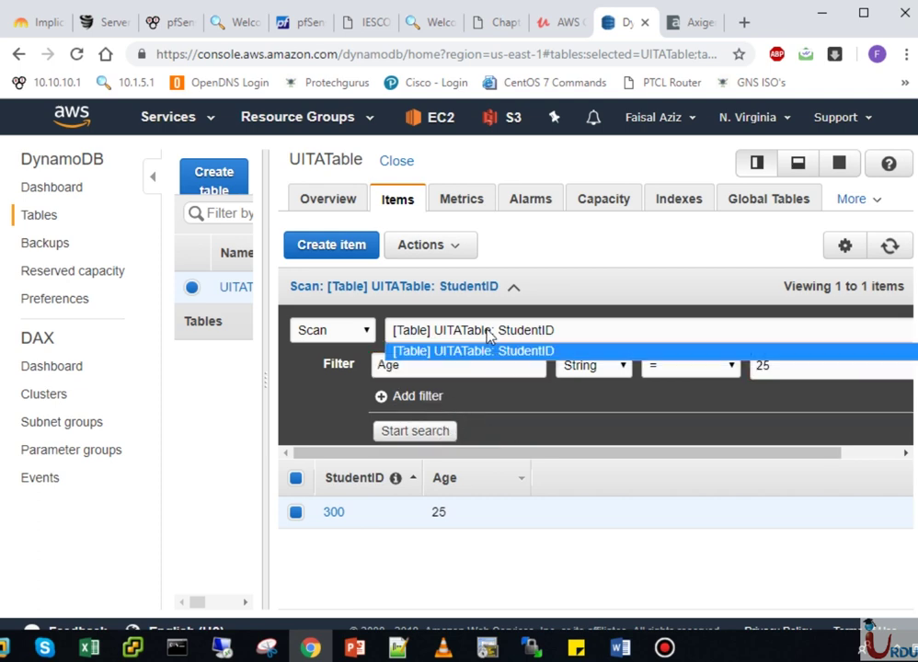
left_click(485, 331)
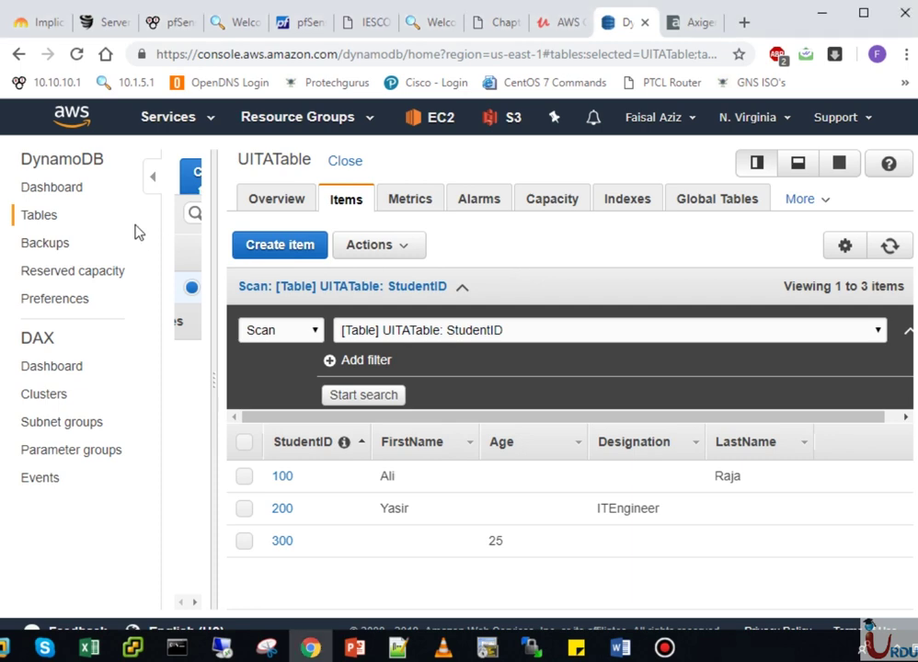
left_click(70, 198)
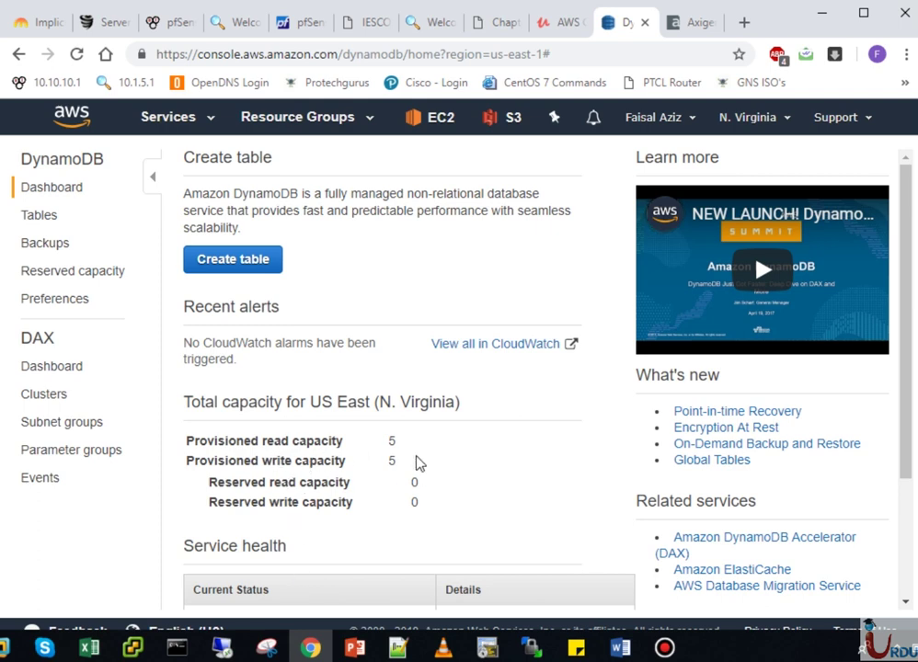
- Visit Reserved capacity, then reopen UITATable's Items tab listing items 100, 200 and 300
left_click(42, 221)
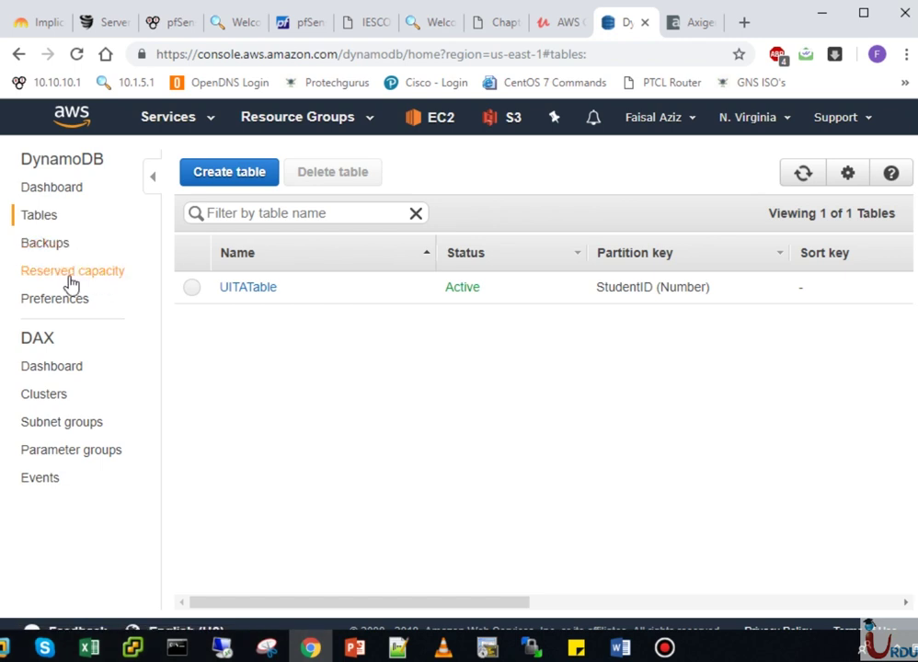
left_click(69, 274)
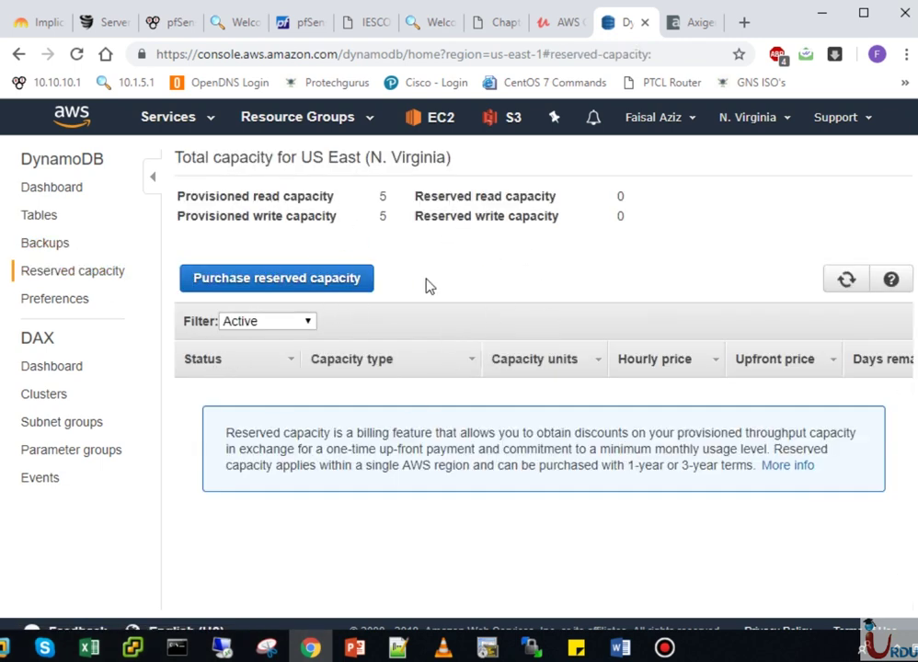
left_click(52, 216)
left_click(255, 294)
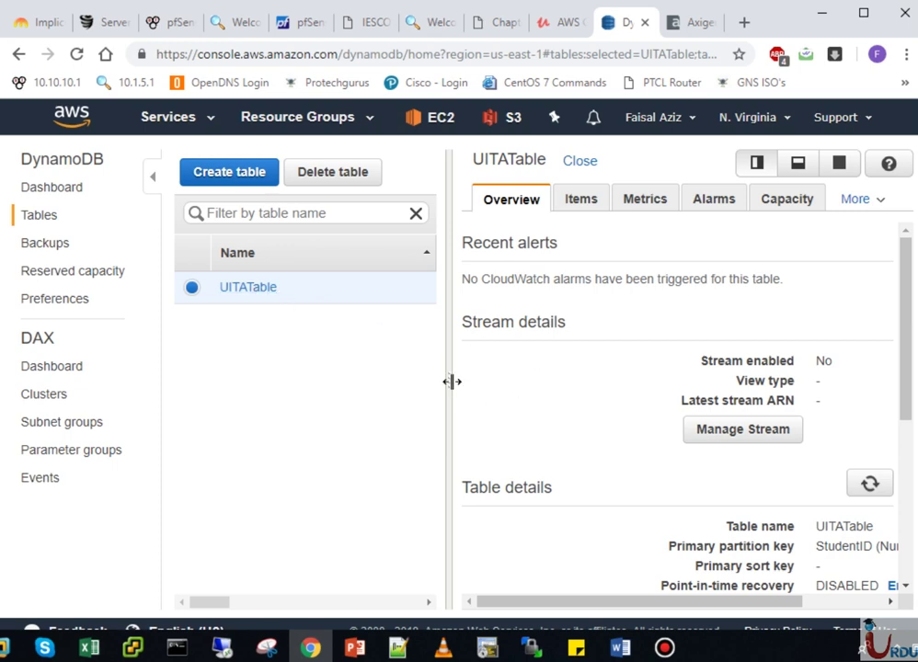
left_click_drag(451, 381, 272, 397)
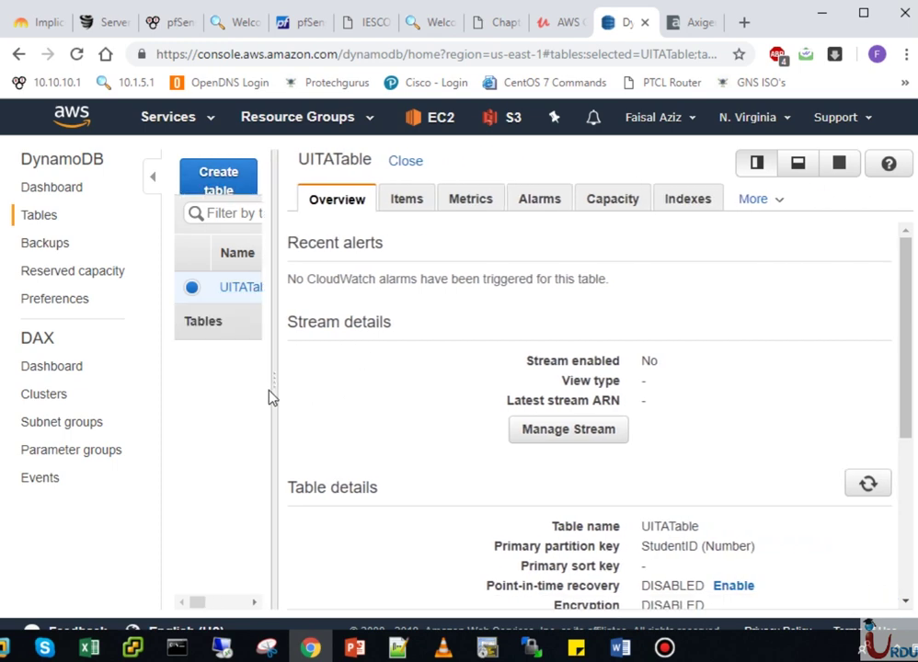
left_click(387, 202)
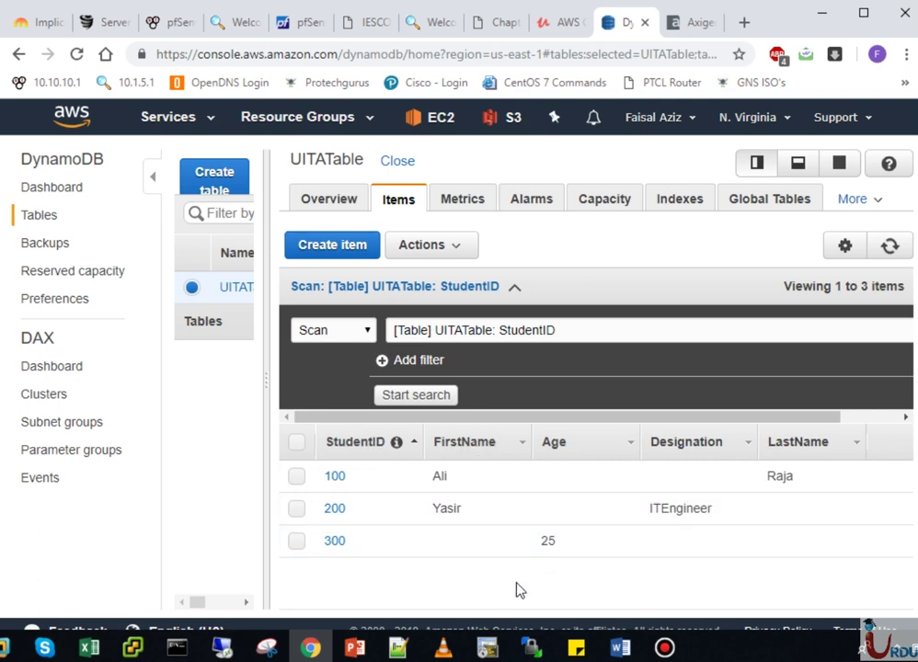
- Delete item 200 from UITATable via Actions > Delete
left_click(295, 511)
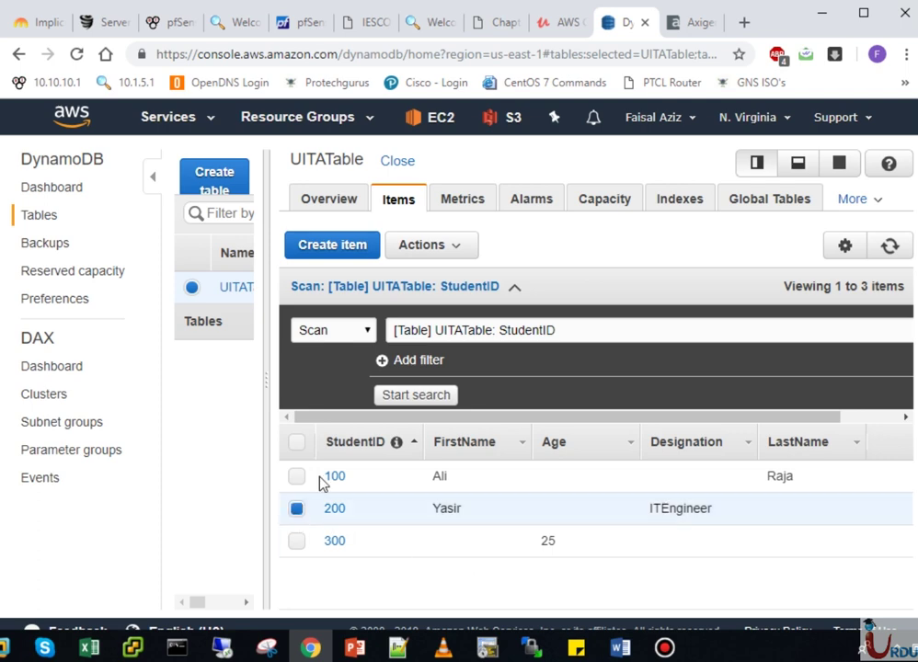
left_click(447, 246)
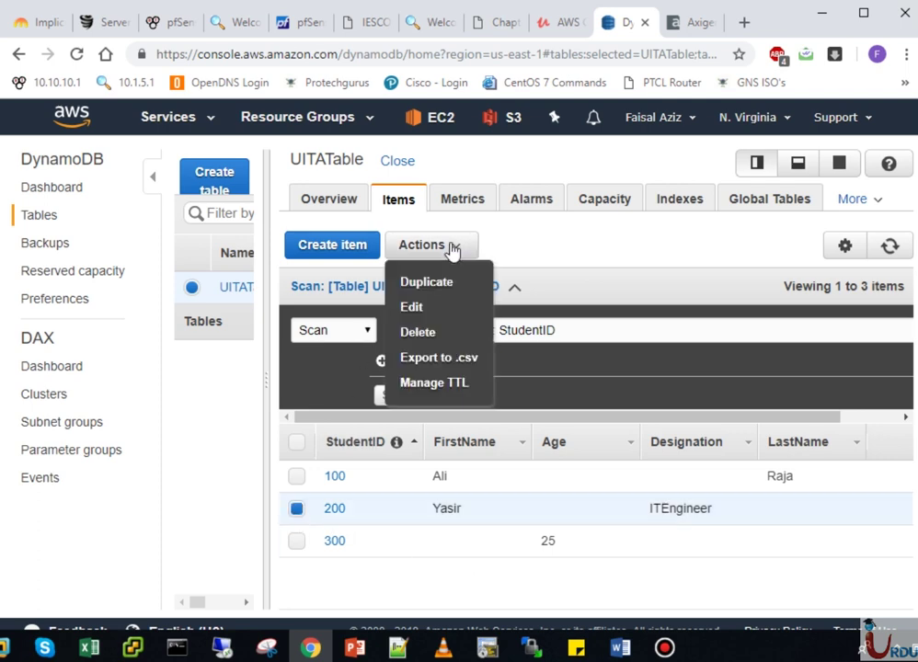
left_click(420, 333)
left_click(609, 434)
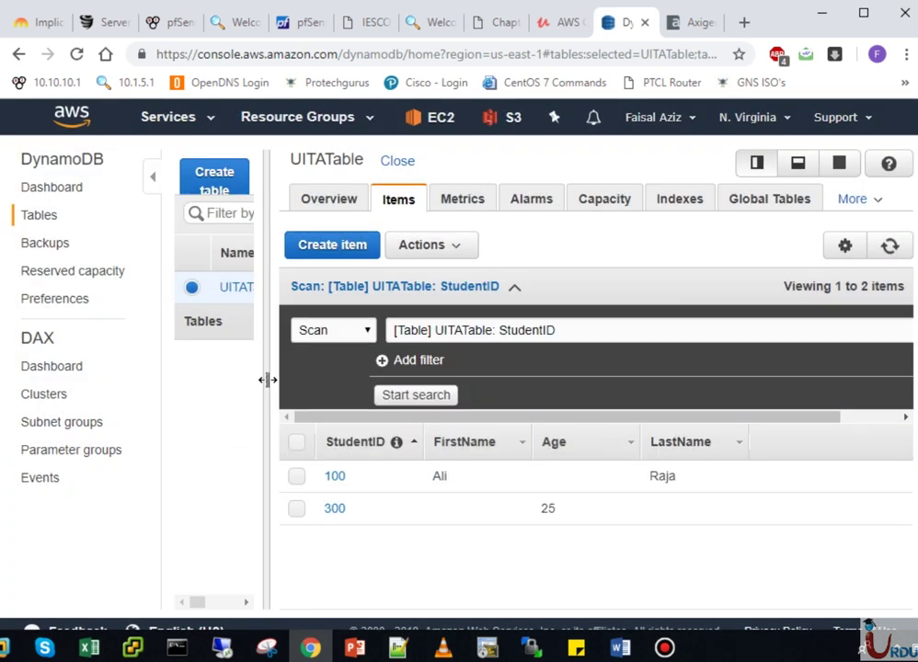
- Resize the tables list to show status and reselect UITATable to show its Overview
left_click_drag(268, 386, 320, 413)
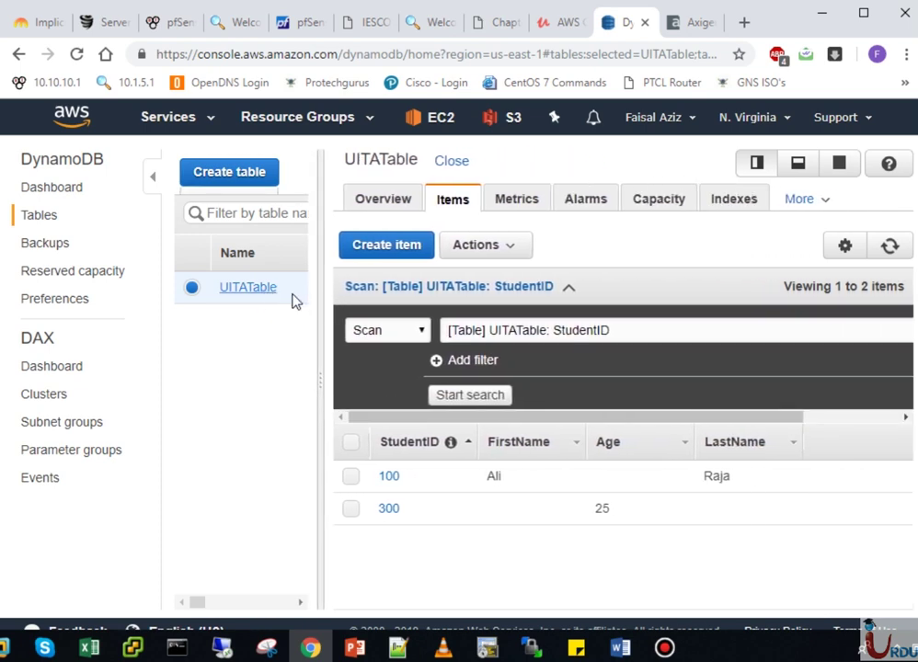
left_click_drag(324, 381, 390, 399)
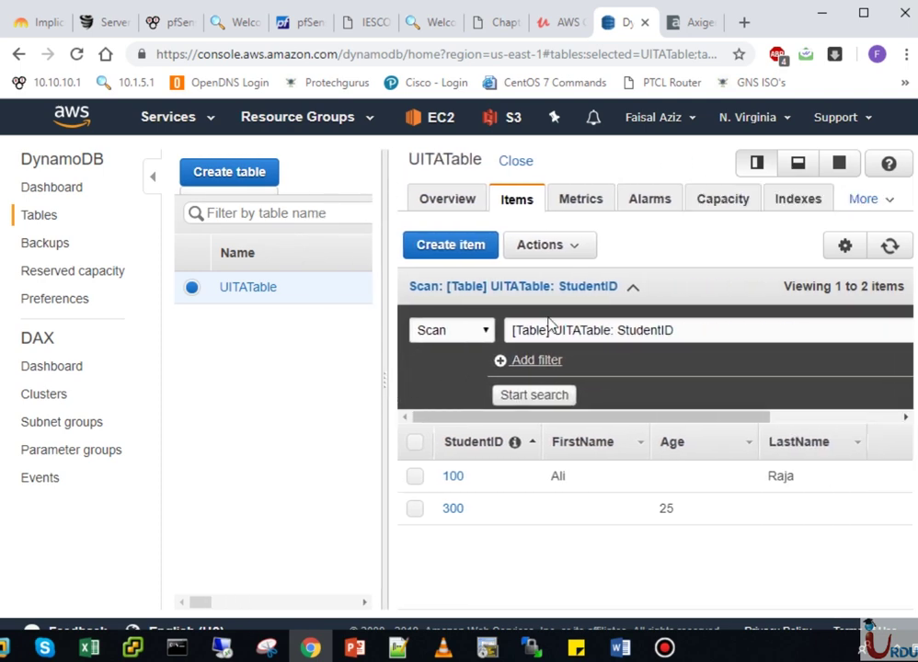
left_click(561, 247)
left_click(561, 246)
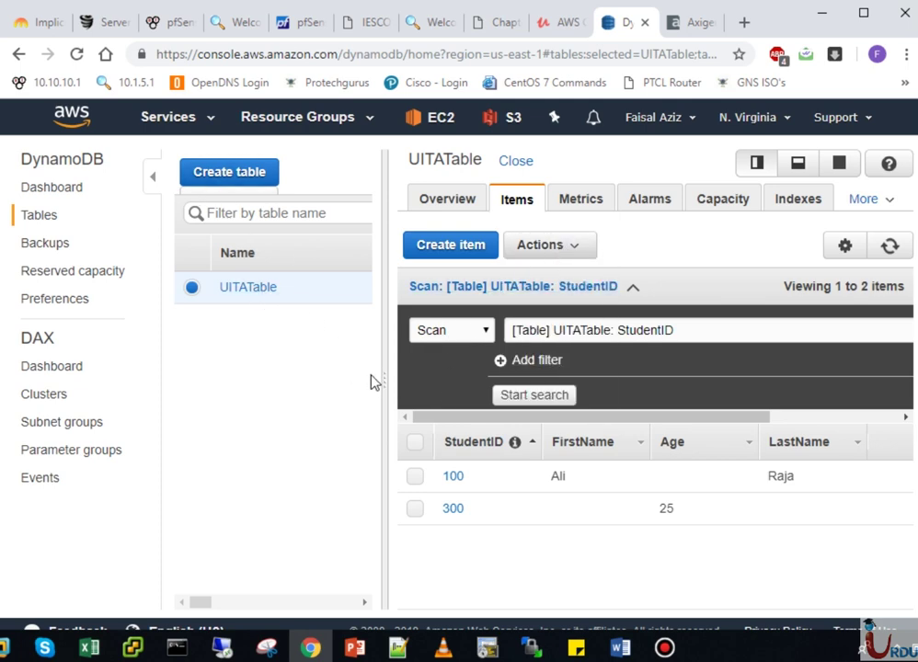
left_click_drag(386, 382, 599, 368)
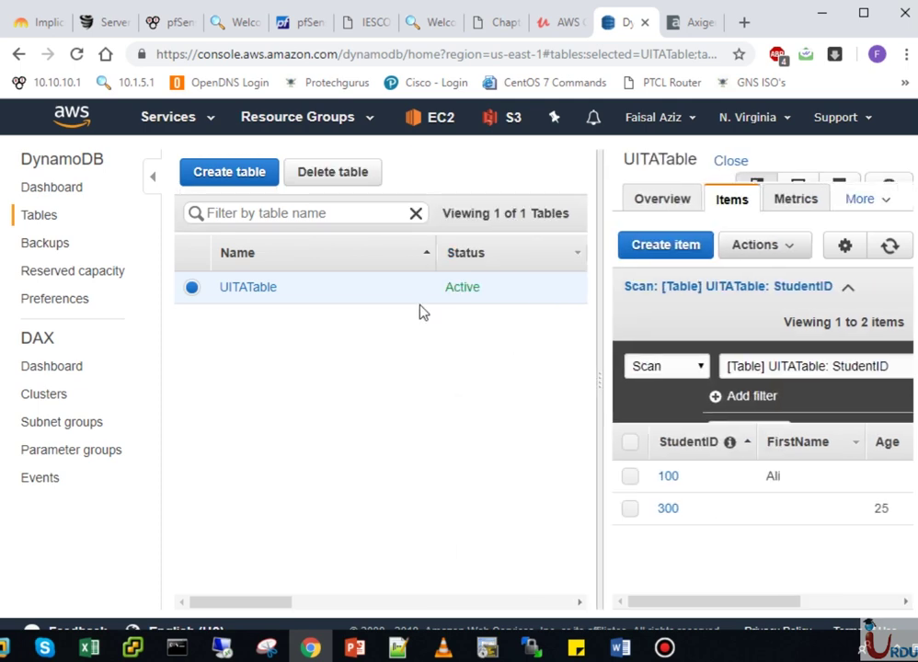
left_click(191, 288)
left_click(190, 288)
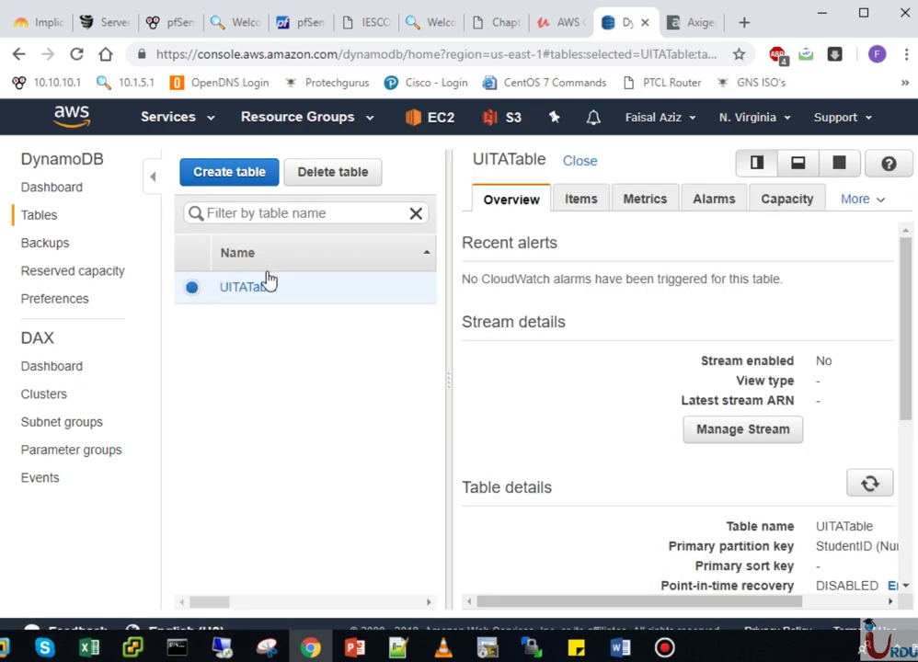
left_click(192, 291)
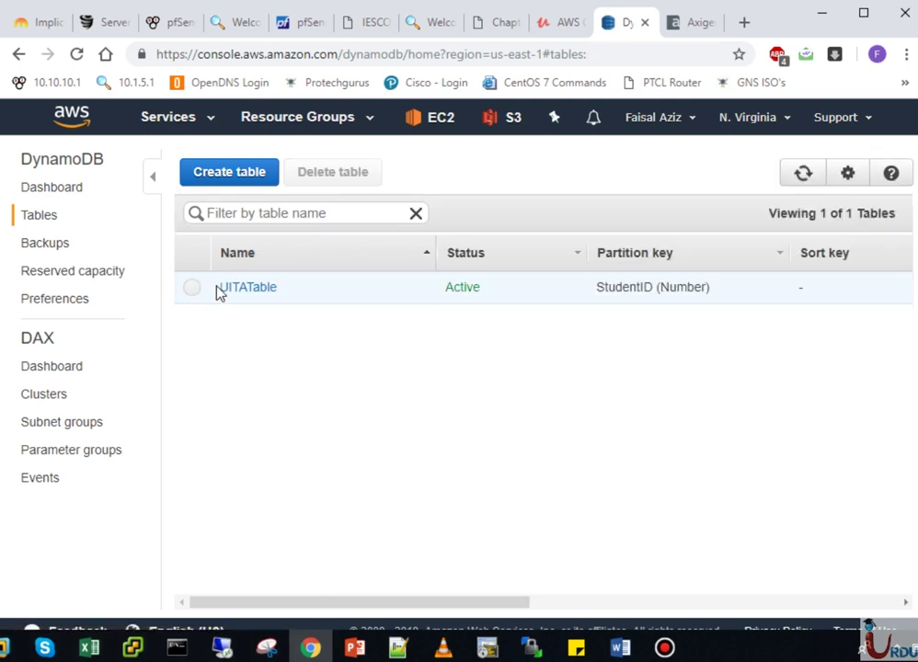
left_click(192, 289)
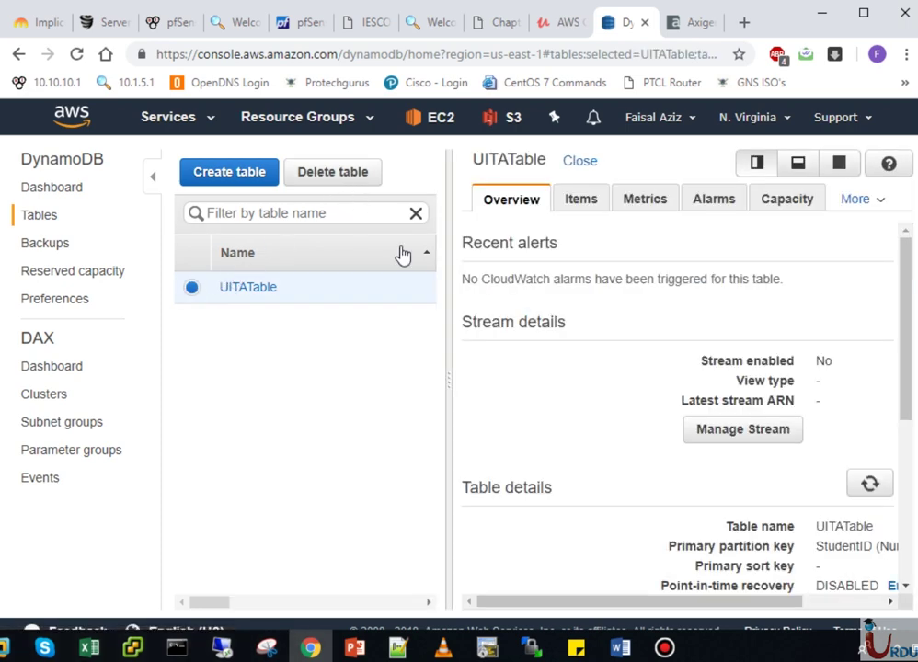
- Delete the whole UITATable, confirming in the Delete table dialog
left_click(361, 178)
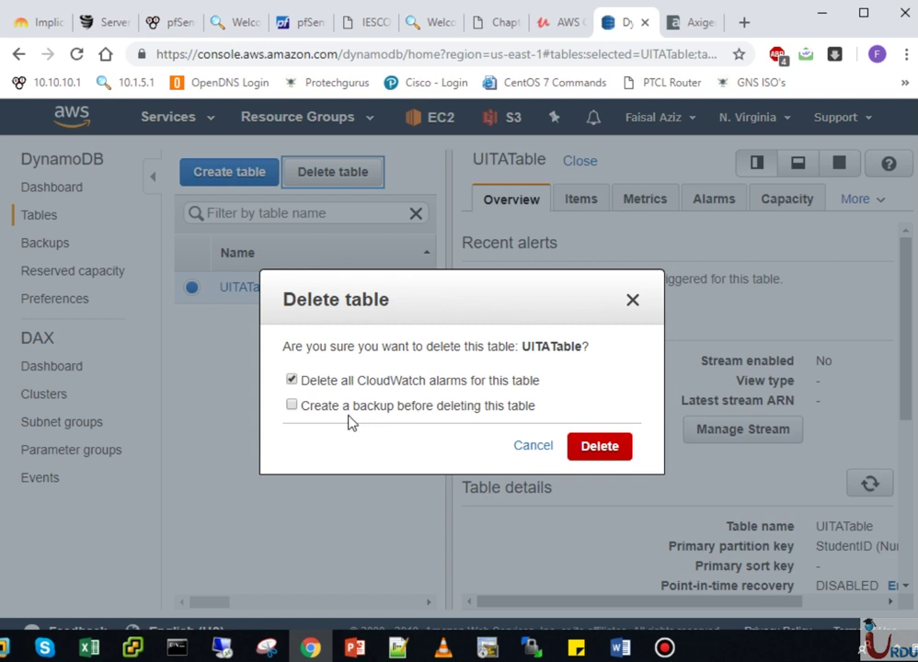
left_click(580, 447)
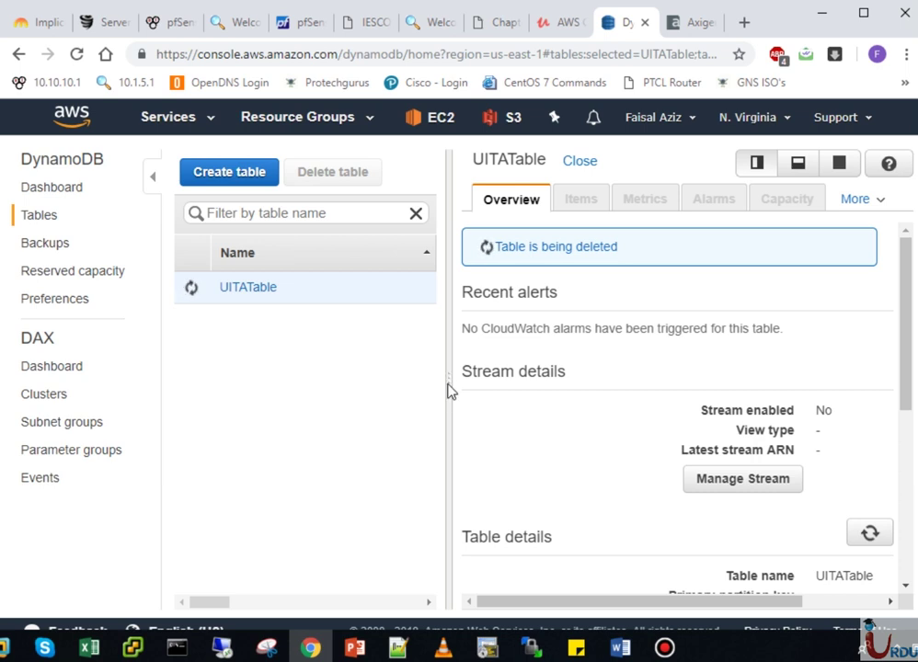
left_click_drag(447, 384, 218, 392)
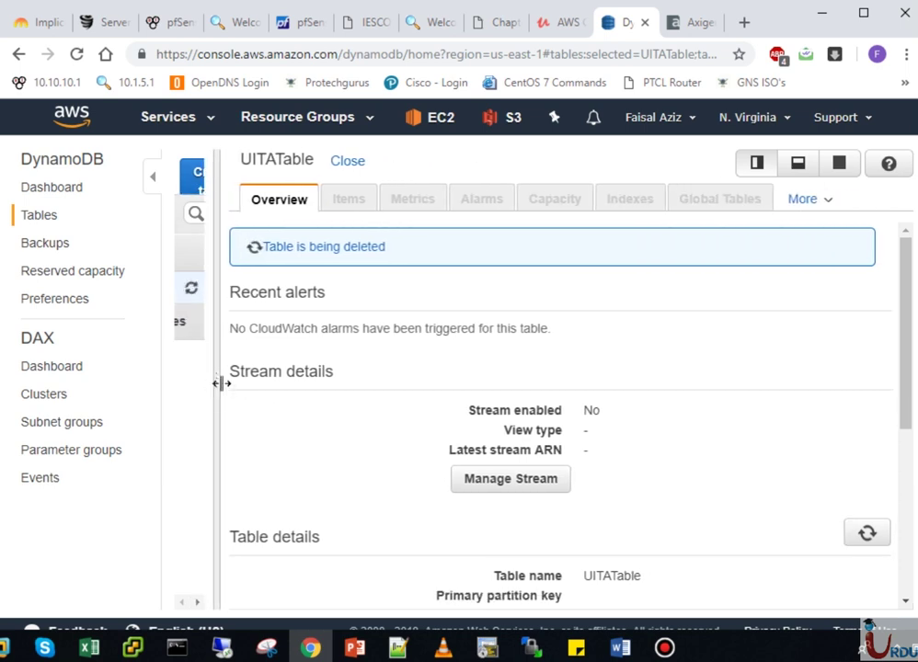